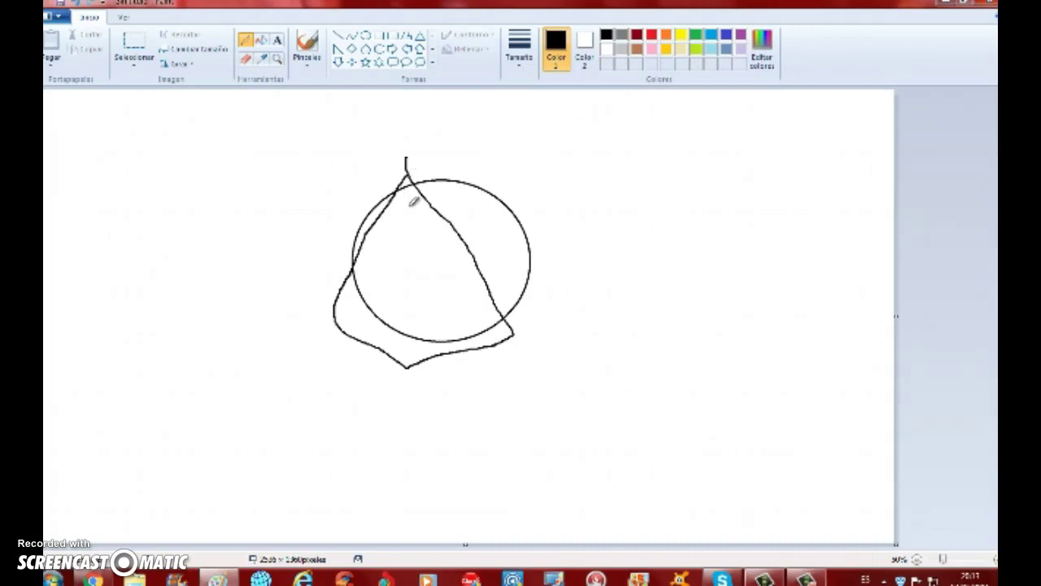
Undo the first hood stroke and redraw the hood's outer outline around the head circle, with a drooping flap at the back.
mouse_move(308, 303)
mouse_down()
mouse_move(364, 191)
mouse_move(440, 134)
mouse_move(528, 146)
mouse_up()
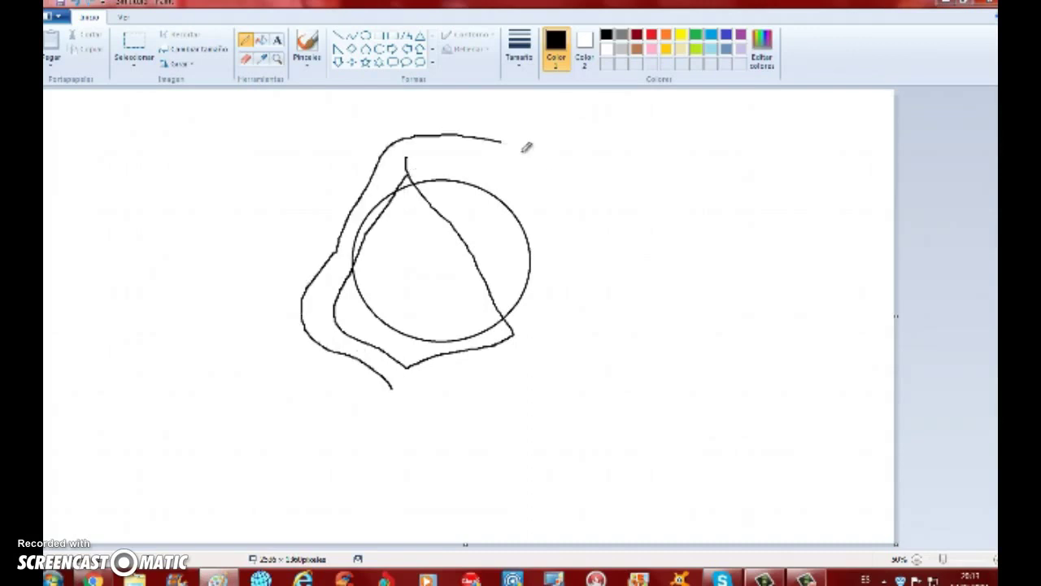
key(ctrl+z)
mouse_move(396, 394)
mouse_down()
mouse_move(318, 332)
mouse_move(337, 239)
mouse_move(411, 130)
mouse_move(462, 123)
mouse_move(557, 161)
mouse_up()
mouse_move(561, 205)
mouse_down()
mouse_move(535, 194)
mouse_move(562, 252)
mouse_move(535, 362)
mouse_move(421, 385)
mouse_up()
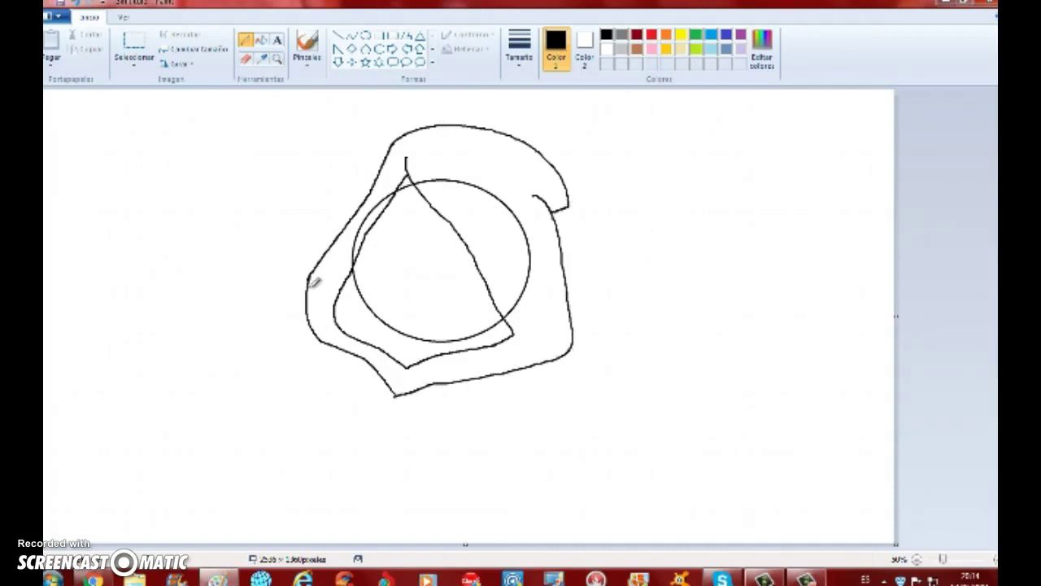
Erase the part of the head circle that lies outside the hood opening's right edge.
click(277, 59)
click(405, 370)
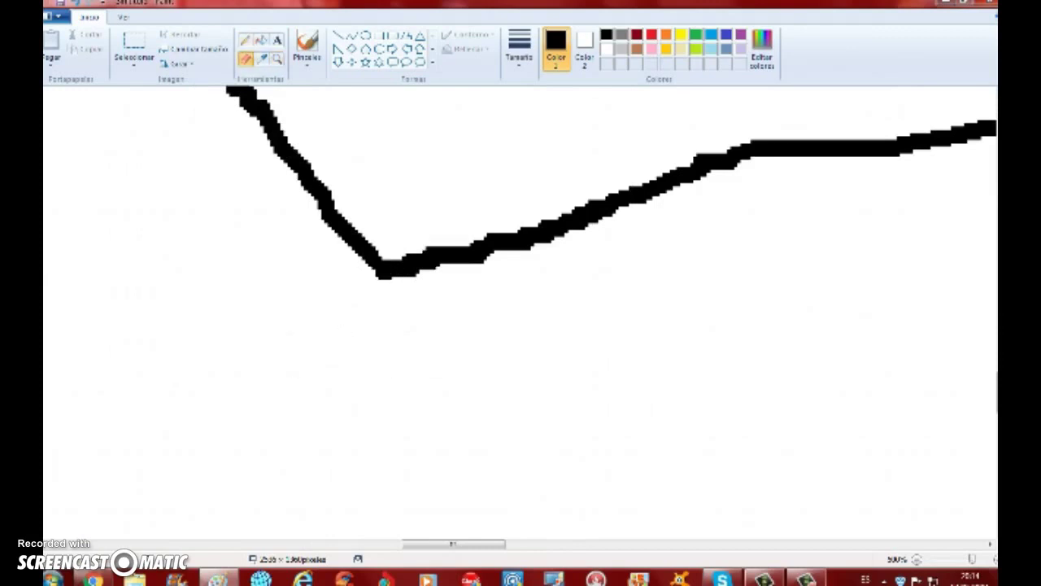
drag(1002, 393, 1003, 243)
click(917, 559)
click(917, 560)
click(917, 560)
click(917, 560)
click(917, 560)
drag(527, 283, 526, 245)
click(277, 59)
click(508, 284)
click(508, 285)
scroll(588, 350, down, 1)
click(246, 58)
mouse_move(603, 301)
mouse_down()
mouse_move(560, 364)
mouse_move(401, 223)
mouse_move(200, 166)
mouse_up()
scroll(563, 367, up, 3)
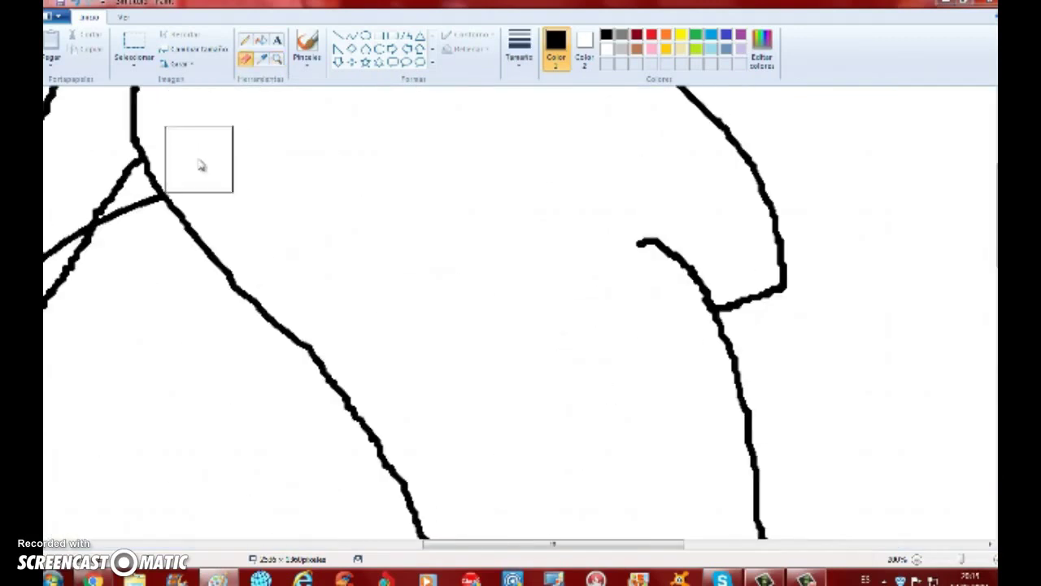
Erase the remaining head circle arcs near the hood opening's peak and beyond its left edge.
drag(626, 543, 560, 544)
key(ctrl+minus)
key(ctrl+minus)
key(ctrl+minus)
key(ctrl+minus)
key(ctrl+minus)
key(ctrl+minus)
key(ctrl+minus)
key(ctrl+minus)
drag(313, 220, 259, 265)
scroll(337, 213, down, 2)
scroll(337, 213, up, 1)
mouse_move(257, 171)
mouse_down()
mouse_move(175, 271)
mouse_move(149, 384)
mouse_up()
scroll(667, 425, up, 2)
scroll(667, 426, down, 1)
drag(386, 216, 363, 243)
scroll(817, 505, down, 2)
Draw two short neck lines between the chin curve and the lower edge of the hood opening.
click(917, 559)
drag(753, 545, 664, 547)
drag(1003, 326, 1003, 286)
scroll(488, 367, up, 1)
scroll(535, 367, down, 3)
click(245, 40)
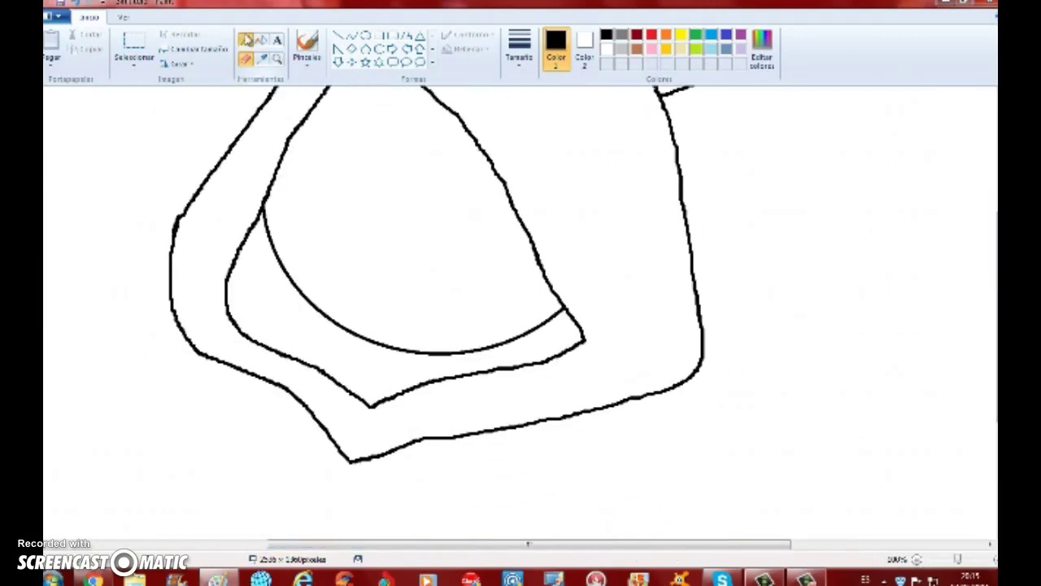
key(ctrl+z)
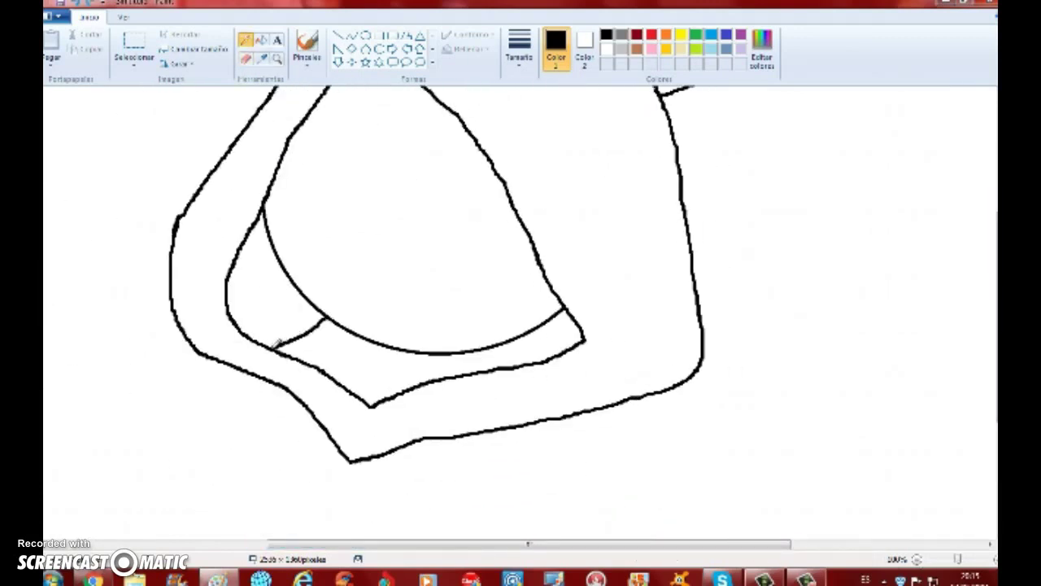
click(919, 560)
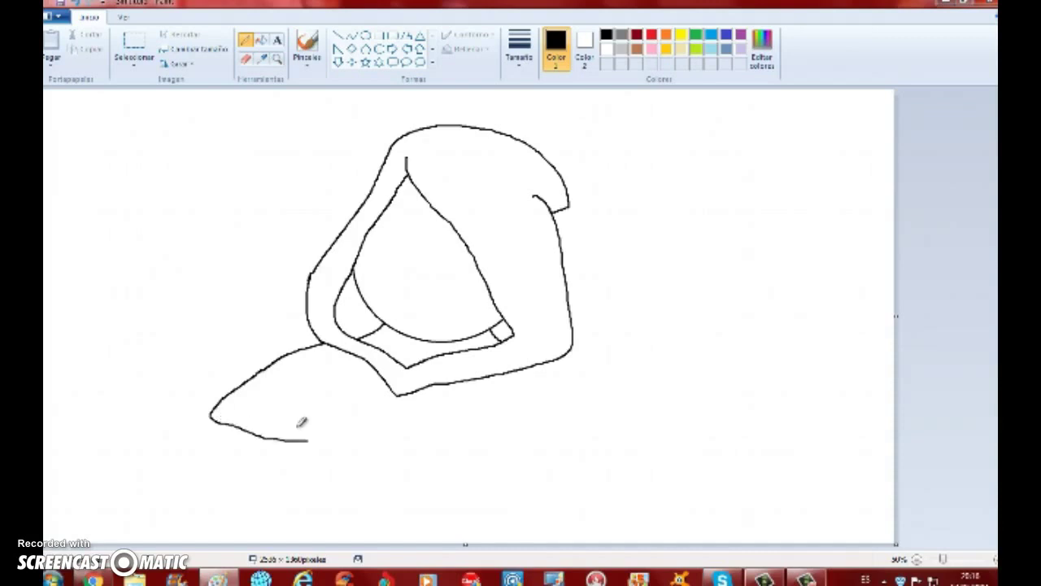
Undo the last arm stroke and redraw the bent arm beside the hood, with a narrow cuff at the wrist.
key(ctrl+z)
drag(316, 334, 216, 397)
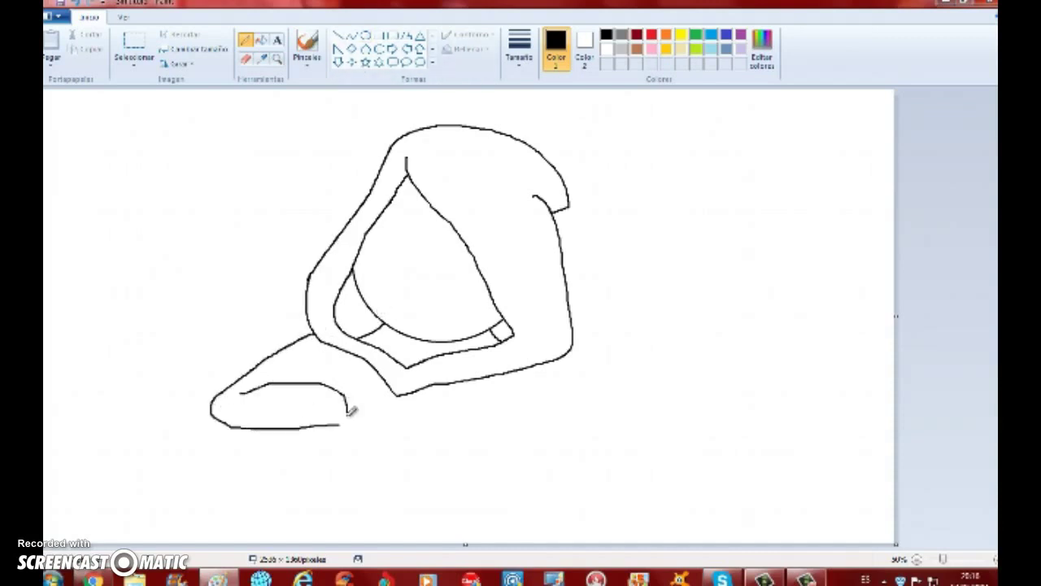
click(278, 61)
click(450, 374)
click(450, 374)
click(450, 373)
drag(1001, 411, 1001, 393)
drag(496, 543, 469, 544)
Draw a closed fist with a thumb and curved finger lines from the cuff to the hood's lower tip.
click(246, 41)
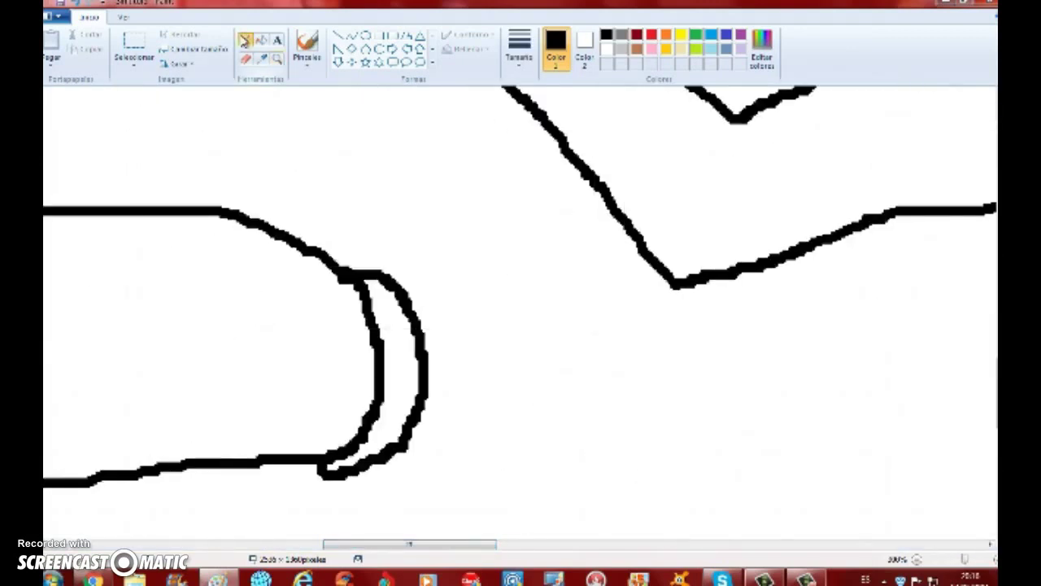
mouse_move(411, 456)
mouse_down()
mouse_move(529, 428)
mouse_move(581, 227)
mouse_up()
scroll(602, 309, up, 3)
mouse_move(590, 443)
mouse_down()
mouse_move(687, 363)
mouse_move(603, 346)
mouse_move(604, 267)
mouse_move(530, 299)
mouse_up()
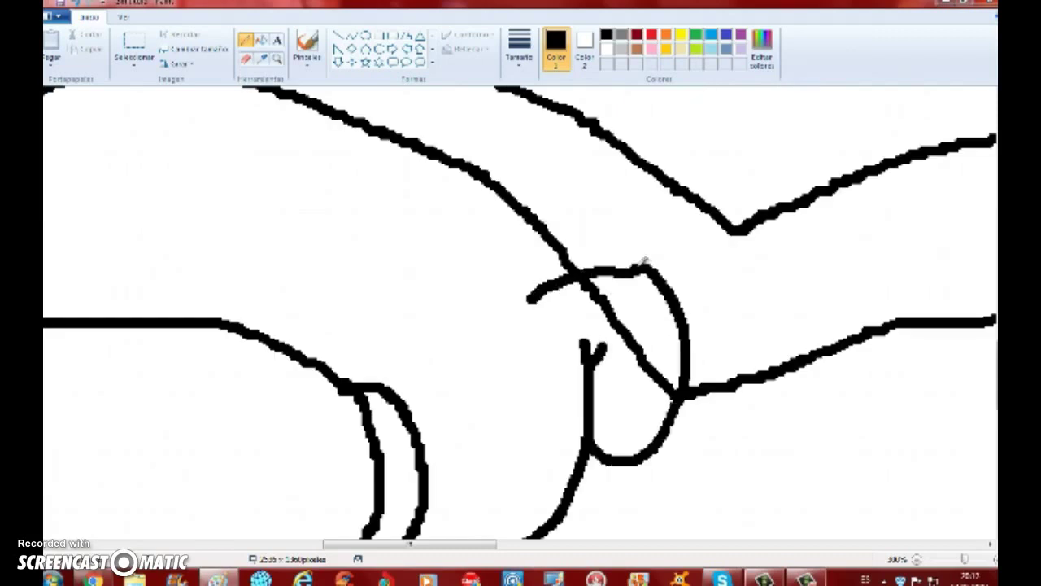
drag(636, 266, 468, 284)
drag(546, 231, 450, 272)
mouse_move(481, 226)
mouse_down()
mouse_move(412, 298)
mouse_move(399, 394)
mouse_up()
Erase the section of the hood outline that runs through the fist.
scroll(688, 439, down, 3)
click(997, 559)
click(998, 559)
drag(294, 544, 598, 544)
drag(998, 155, 998, 355)
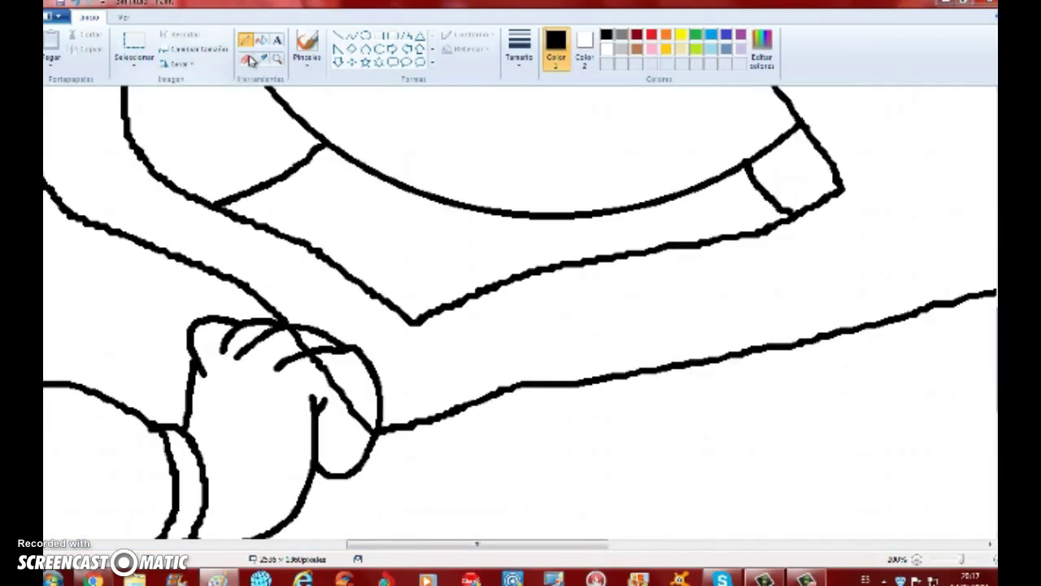
click(250, 60)
scroll(366, 366, up, 3)
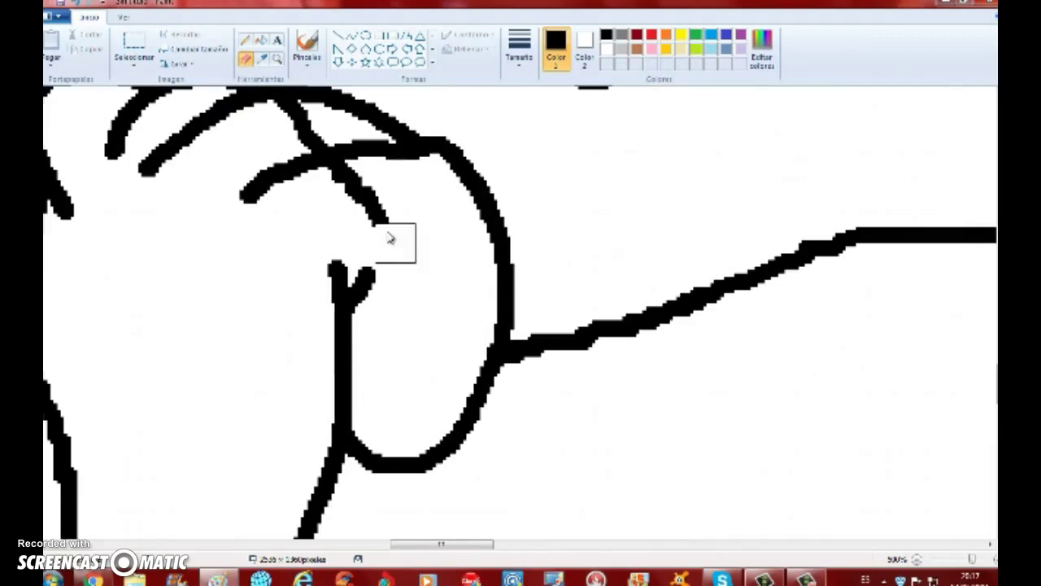
drag(389, 237, 345, 179)
scroll(326, 187, up, 1)
mouse_move(305, 230)
mouse_down()
mouse_move(283, 234)
mouse_move(307, 242)
mouse_up()
click(917, 560)
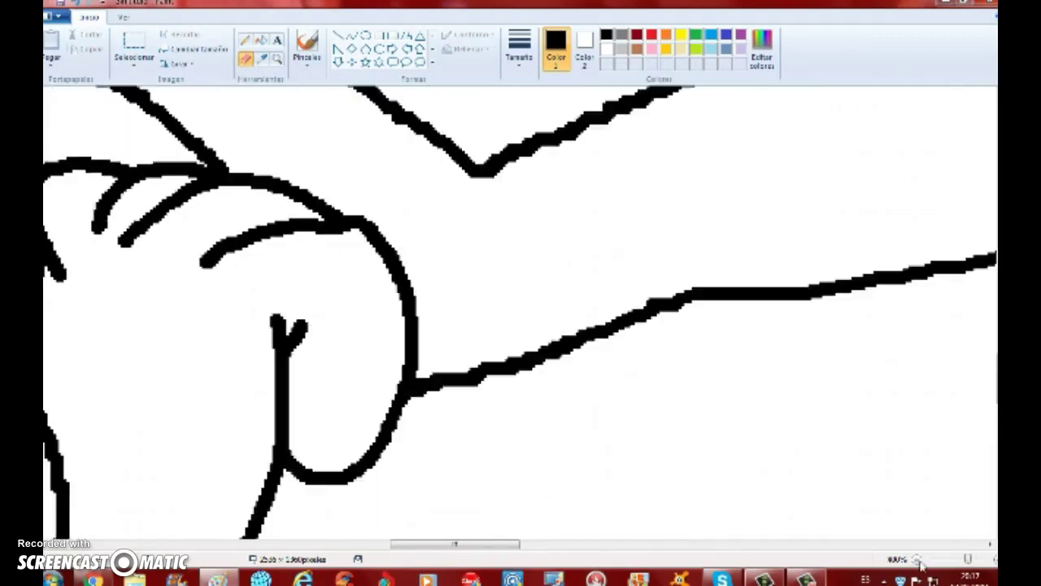
click(918, 560)
click(918, 561)
Draw the other arm from the hood's lower right corner, bent at the elbow and reaching the canvas's lower edge.
click(245, 39)
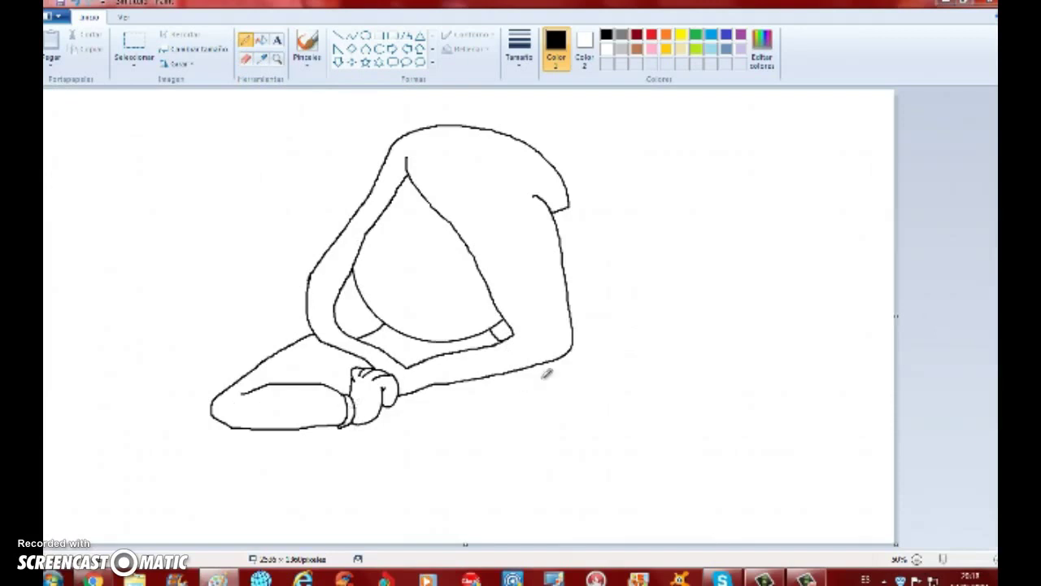
drag(570, 351, 627, 437)
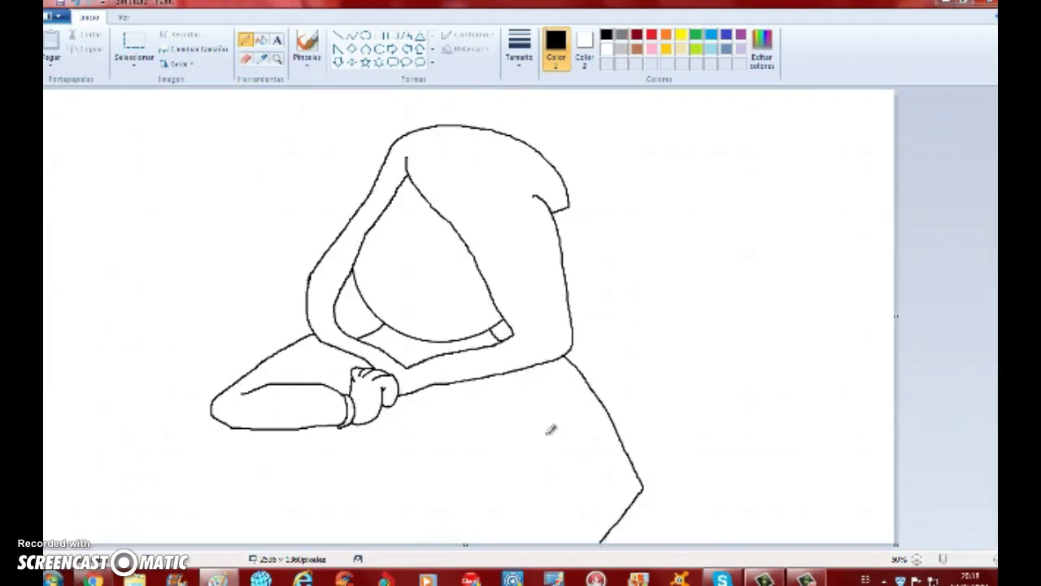
mouse_move(543, 421)
mouse_down()
mouse_move(580, 491)
mouse_move(559, 534)
mouse_up()
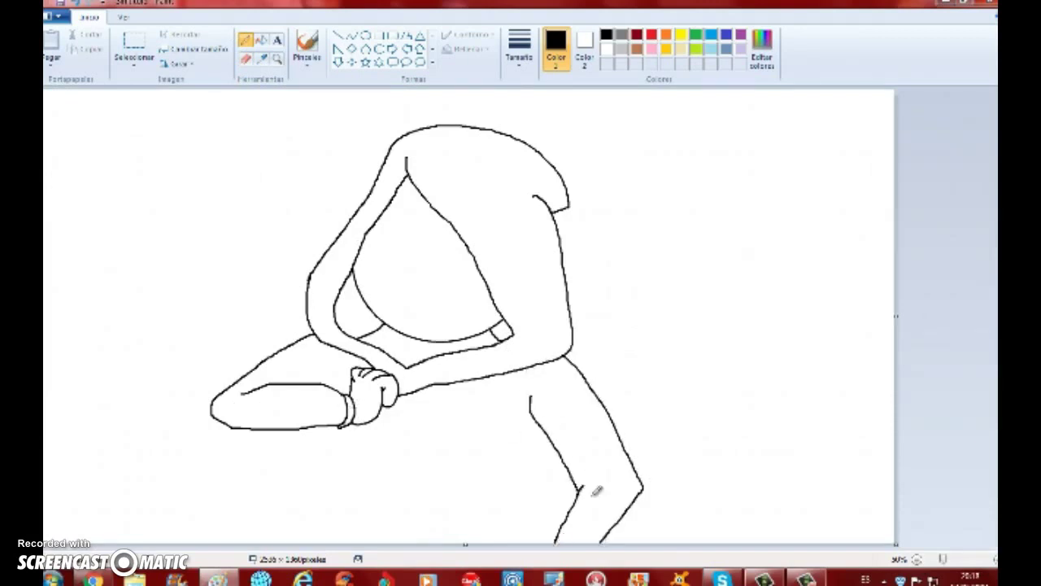
Draw the torso's two side lines below the arms and two curved waistband lines between them.
drag(334, 444, 336, 543)
drag(530, 415, 524, 559)
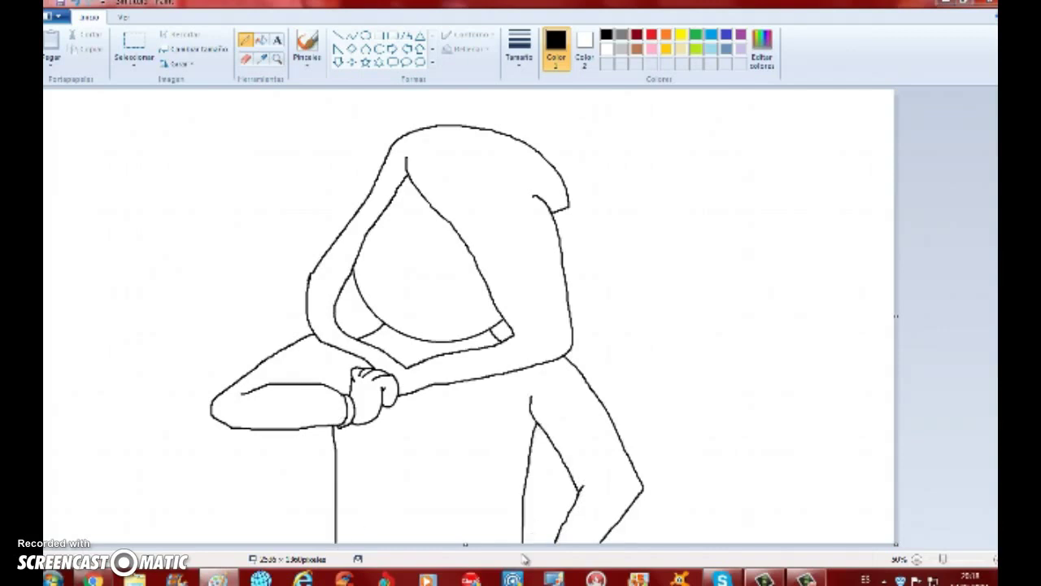
mouse_move(338, 477)
mouse_down()
mouse_move(468, 499)
mouse_move(525, 487)
mouse_up()
mouse_move(341, 511)
mouse_down()
mouse_move(426, 527)
mouse_move(528, 506)
mouse_up()
Draw a chest emblem made of an upright oval flanked by two wings, with three small triangles below.
click(276, 58)
click(481, 400)
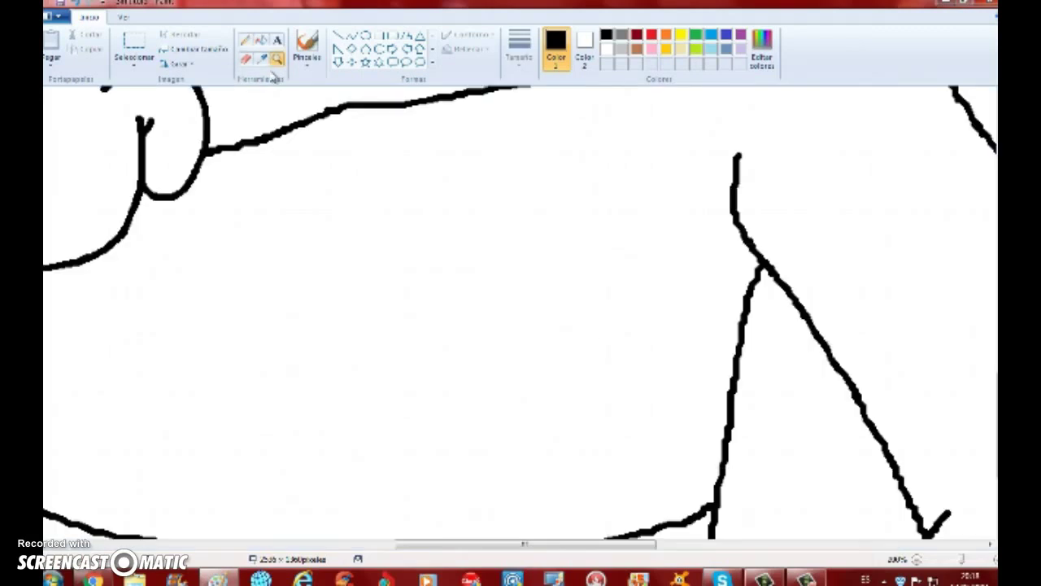
click(245, 39)
mouse_move(477, 195)
mouse_down()
mouse_move(479, 300)
mouse_move(401, 192)
mouse_move(415, 298)
mouse_move(481, 303)
mouse_up()
mouse_move(519, 197)
mouse_down()
mouse_move(493, 278)
mouse_move(547, 271)
mouse_move(522, 194)
mouse_move(554, 290)
mouse_move(571, 296)
mouse_move(614, 270)
mouse_move(608, 175)
mouse_move(560, 192)
mouse_up()
mouse_move(456, 322)
mouse_down()
mouse_move(489, 354)
mouse_move(456, 324)
mouse_up()
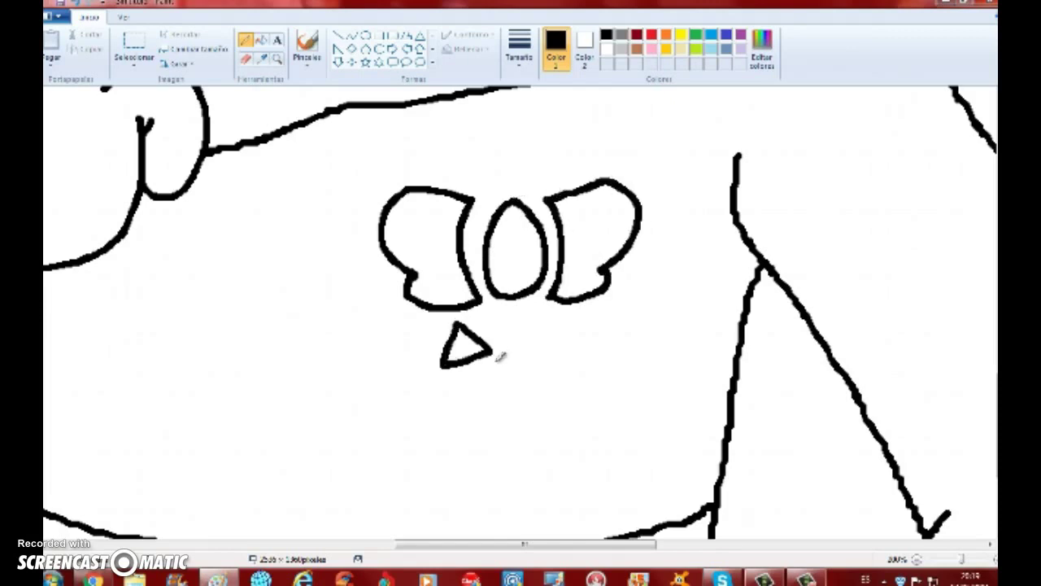
drag(497, 353, 500, 355)
mouse_move(562, 320)
mouse_down()
mouse_move(595, 330)
mouse_move(561, 319)
mouse_up()
scroll(642, 383, down, 5)
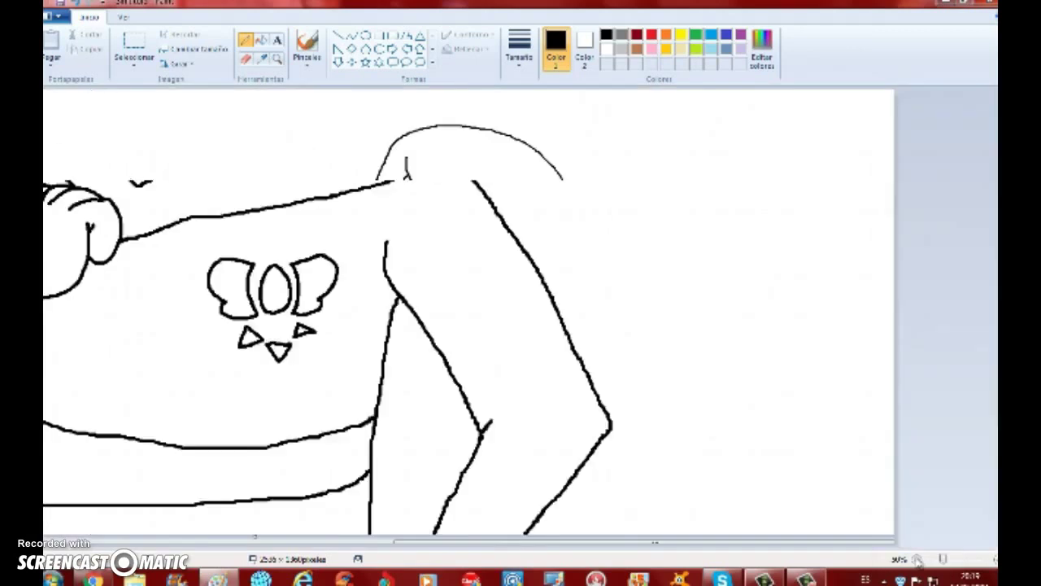
Draw a zigzag hair fringe across the upper face inside the hood opening.
click(277, 60)
click(404, 228)
click(657, 381)
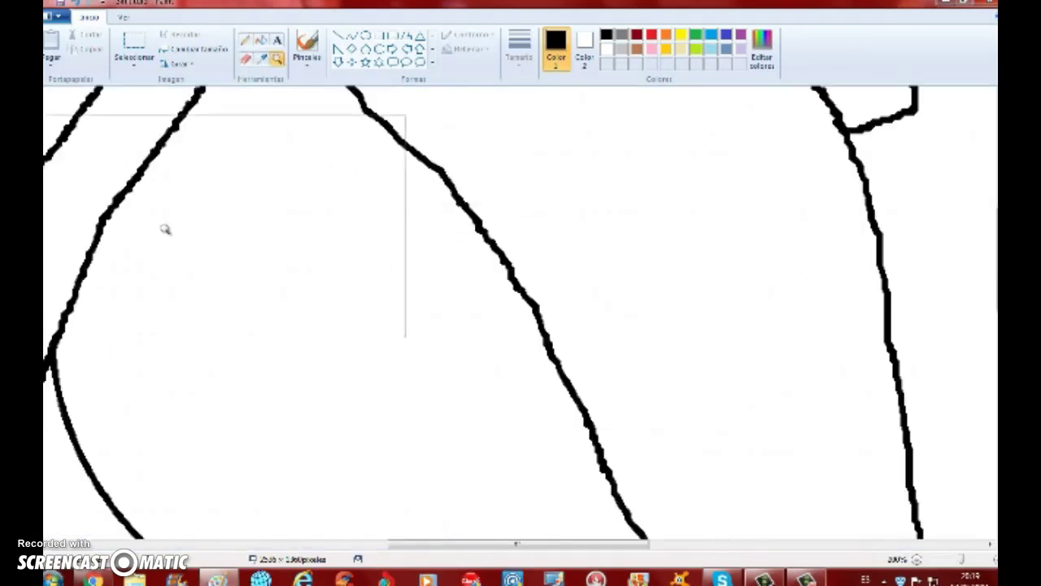
click(165, 228)
right_click(477, 217)
drag(997, 248, 998, 210)
click(245, 39)
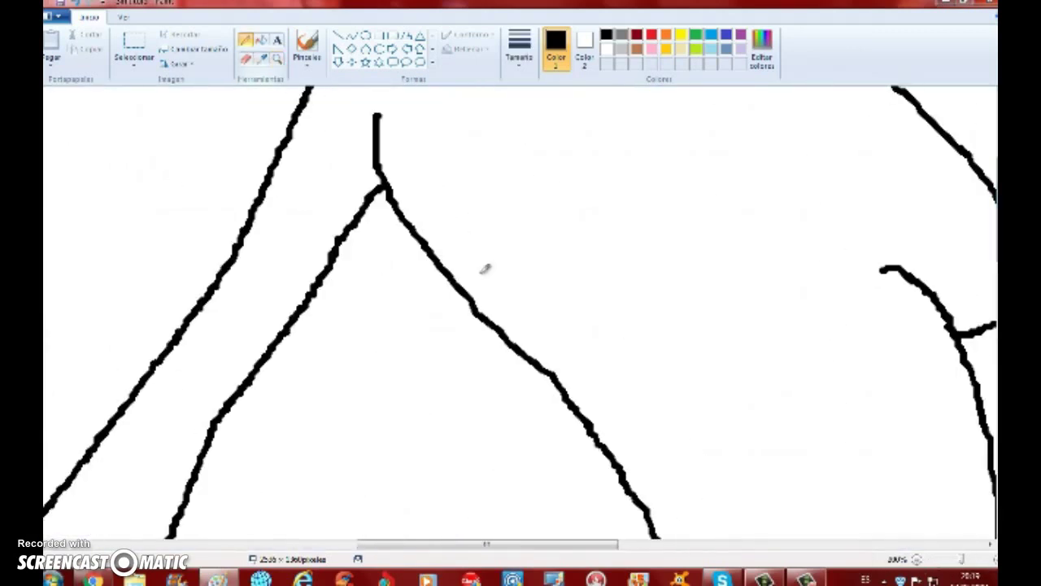
scroll(561, 350, down, 1)
drag(426, 545, 332, 544)
mouse_move(299, 262)
mouse_down()
mouse_move(386, 222)
mouse_move(440, 279)
mouse_move(472, 265)
mouse_up()
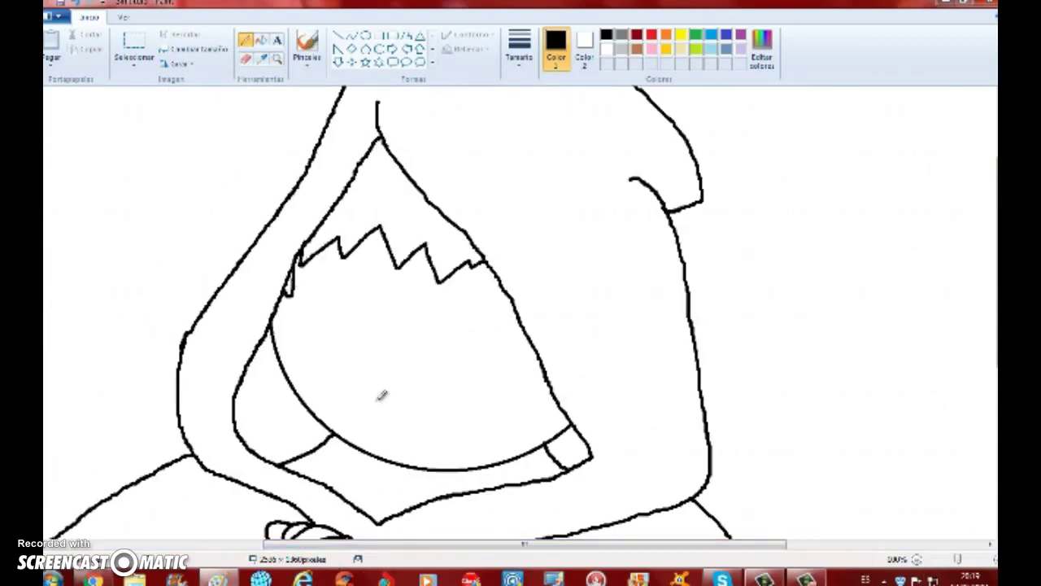
Draw two eyes with slanted upper lids and small pupils under the fringe, undoing a misplaced stroke.
drag(396, 272, 477, 271)
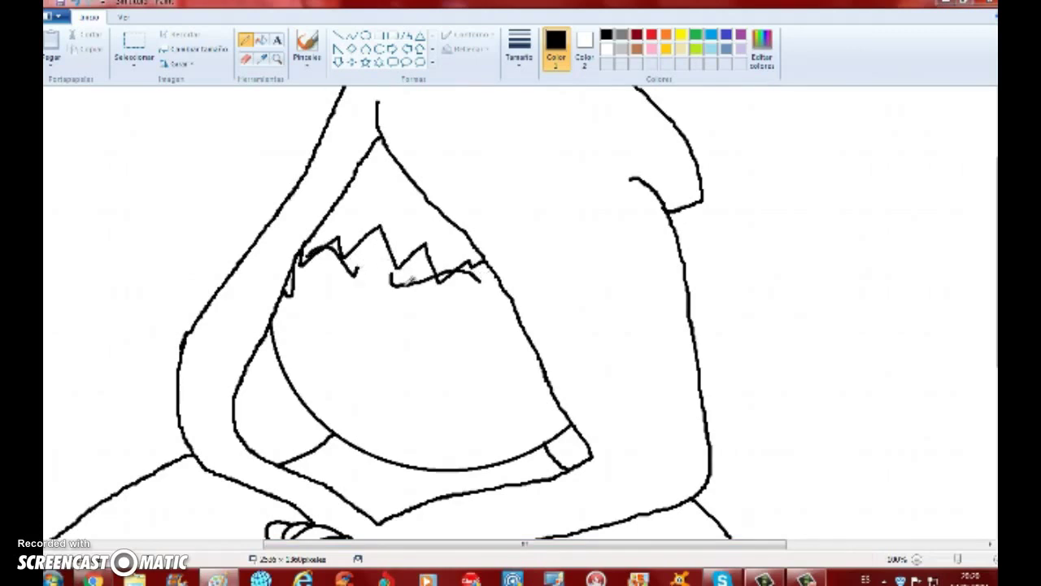
key(ctrl+z)
drag(395, 323, 464, 306)
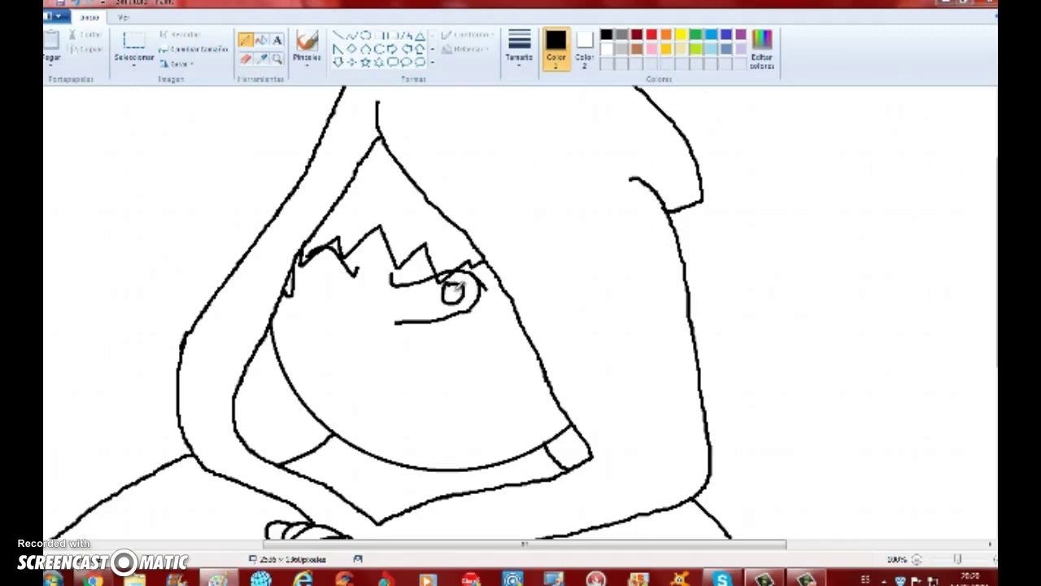
drag(352, 290, 310, 279)
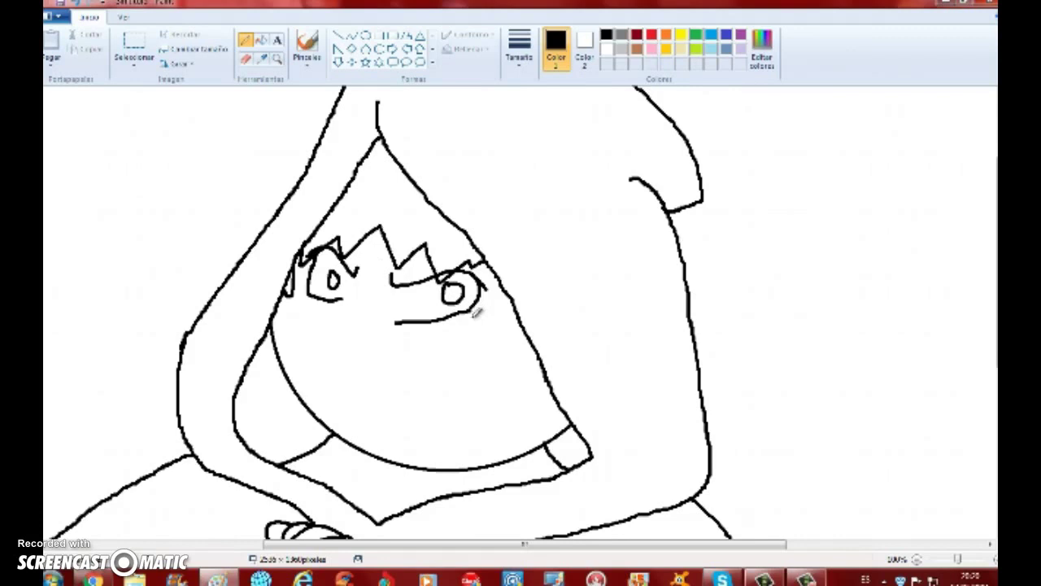
Draw a wide open grin with a row of teeth across the lower face.
scroll(407, 280, down, 3)
mouse_move(311, 233)
mouse_down()
mouse_move(442, 232)
mouse_move(461, 218)
mouse_move(434, 254)
mouse_move(310, 274)
mouse_up()
drag(457, 224, 470, 220)
mouse_move(345, 258)
mouse_down()
mouse_move(403, 257)
mouse_move(461, 224)
mouse_up()
scroll(743, 418, up, 3)
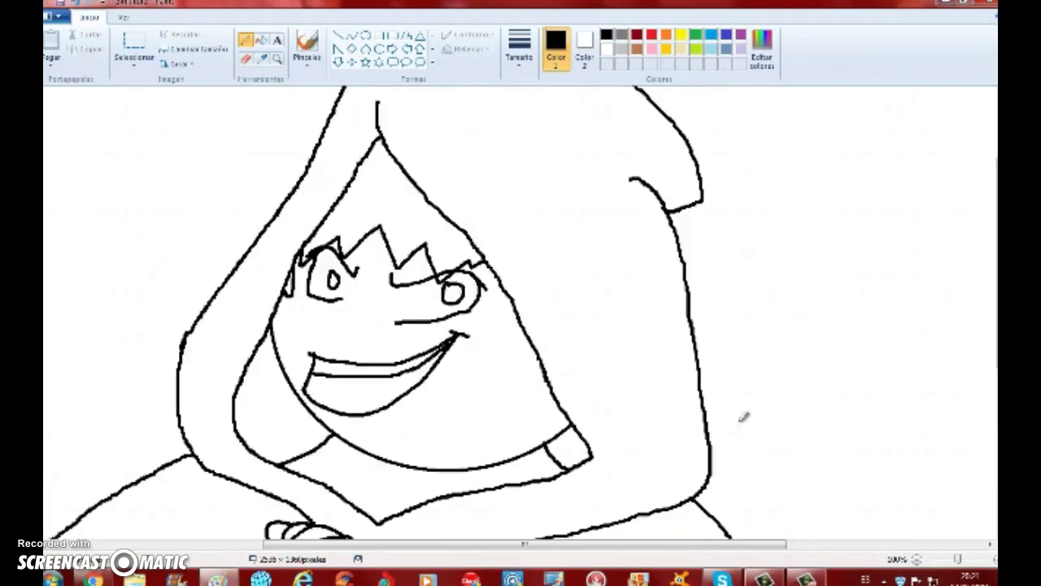
Sketch a skull on the side of the hood with a rounded cranium, an upper jaw line and a lower jaw.
mouse_move(643, 241)
mouse_down()
mouse_move(604, 200)
mouse_move(550, 218)
mouse_move(546, 246)
mouse_up()
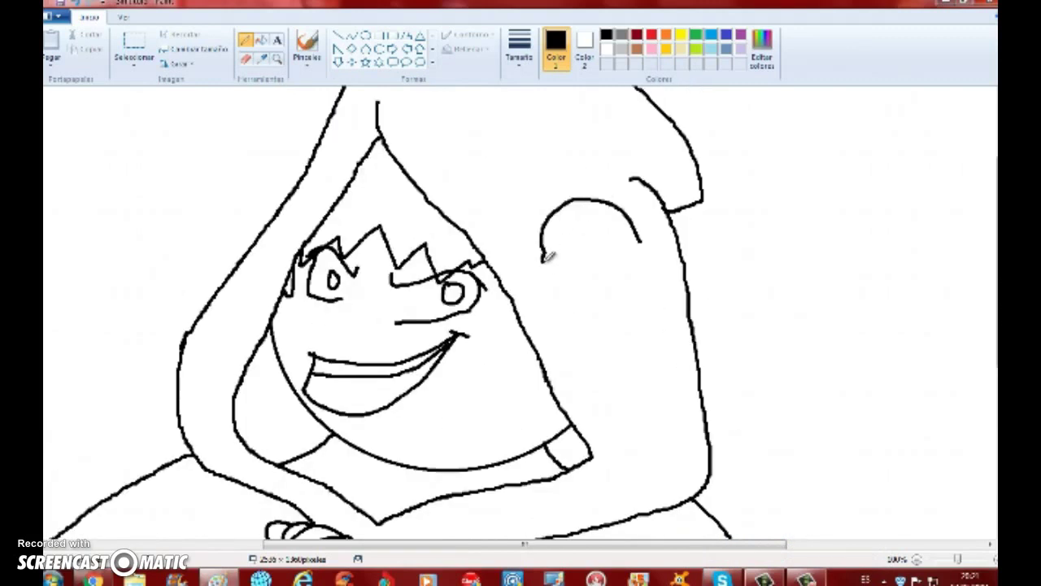
drag(628, 241, 573, 283)
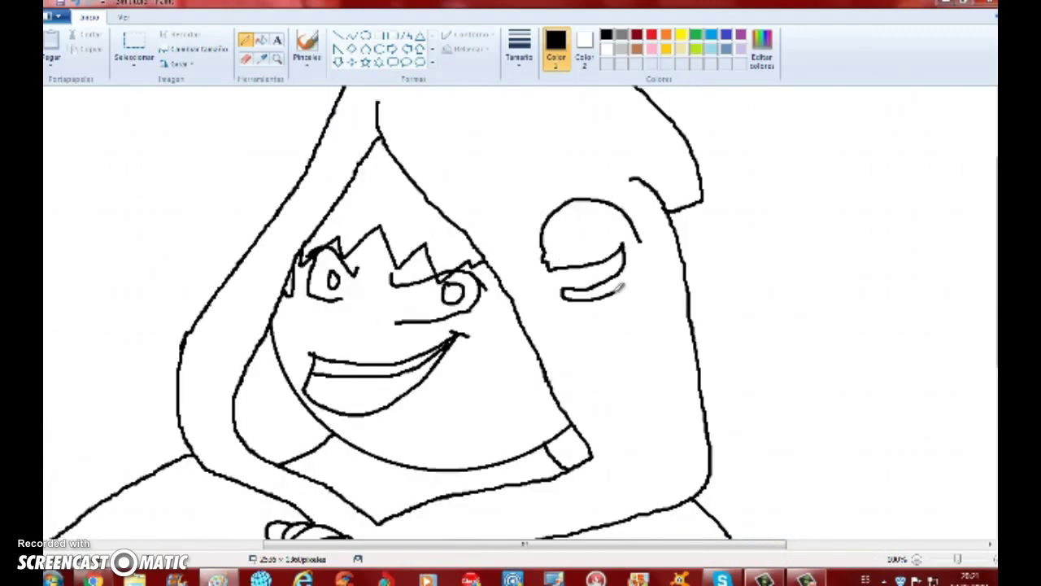
drag(636, 251, 641, 242)
Erase the rough edge of the skull's face, redraw it, and add rows of teeth to both jaws.
click(277, 58)
click(579, 282)
click(579, 282)
click(246, 58)
mouse_move(251, 234)
mouse_down()
mouse_move(237, 277)
mouse_move(272, 306)
mouse_up()
click(244, 44)
mouse_move(259, 209)
mouse_down()
mouse_move(265, 309)
mouse_move(280, 329)
mouse_move(345, 345)
mouse_move(507, 314)
mouse_move(541, 277)
mouse_up()
mouse_move(342, 390)
mouse_down()
mouse_move(507, 344)
mouse_move(419, 393)
mouse_up()
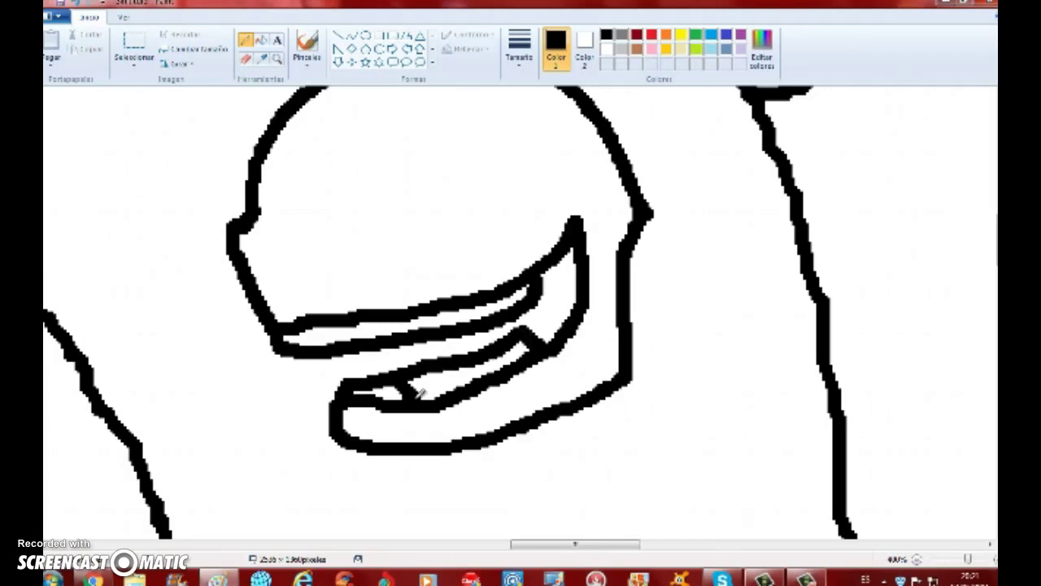
Draw the skull's triangular nose cavity and two eye sockets with angry brow lines.
drag(344, 193, 346, 210)
scroll(360, 220, up, 3)
drag(343, 345, 382, 366)
drag(367, 249, 522, 223)
mouse_move(476, 232)
mouse_down()
mouse_move(483, 295)
mouse_move(484, 224)
mouse_up()
mouse_move(340, 241)
mouse_down()
mouse_move(277, 248)
mouse_move(326, 256)
mouse_up()
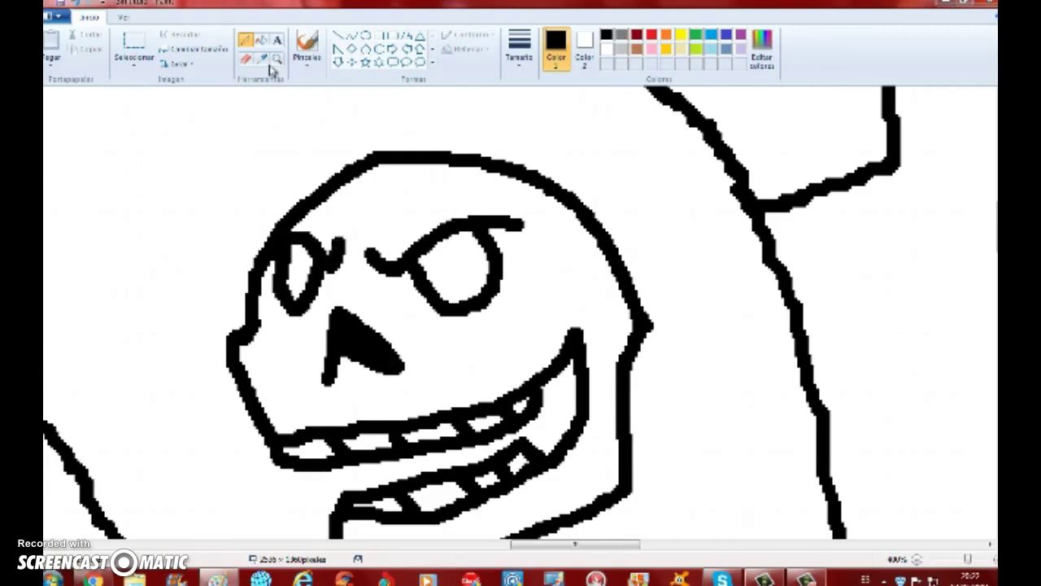
Fill both of the skull's eye sockets with black.
click(261, 41)
click(298, 276)
click(466, 264)
Close the gap at the front of the skull's jaws with a line and fill the open mouth with black.
scroll(533, 386, down, 2)
scroll(533, 392, up, 1)
click(246, 42)
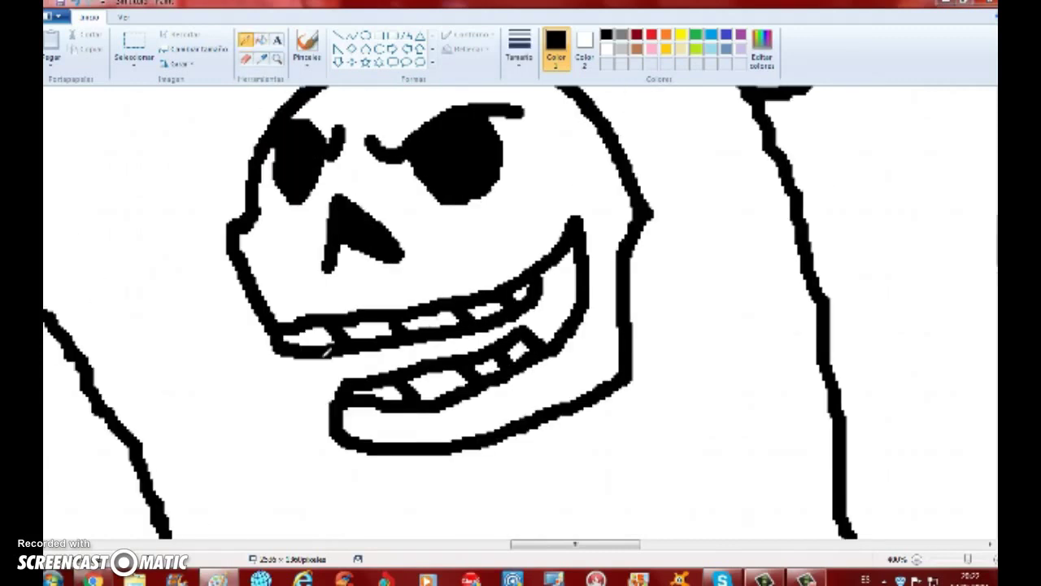
drag(312, 356, 344, 384)
click(261, 41)
click(554, 307)
Erase the raised arm's upper edge and redraw it from the hood down toward the elbow.
click(917, 560)
click(917, 560)
click(917, 560)
click(917, 560)
click(991, 562)
scroll(615, 224, down, 5)
drag(582, 247, 503, 263)
key(ctrl+z)
click(247, 59)
drag(591, 218, 503, 261)
click(244, 40)
drag(606, 229, 456, 298)
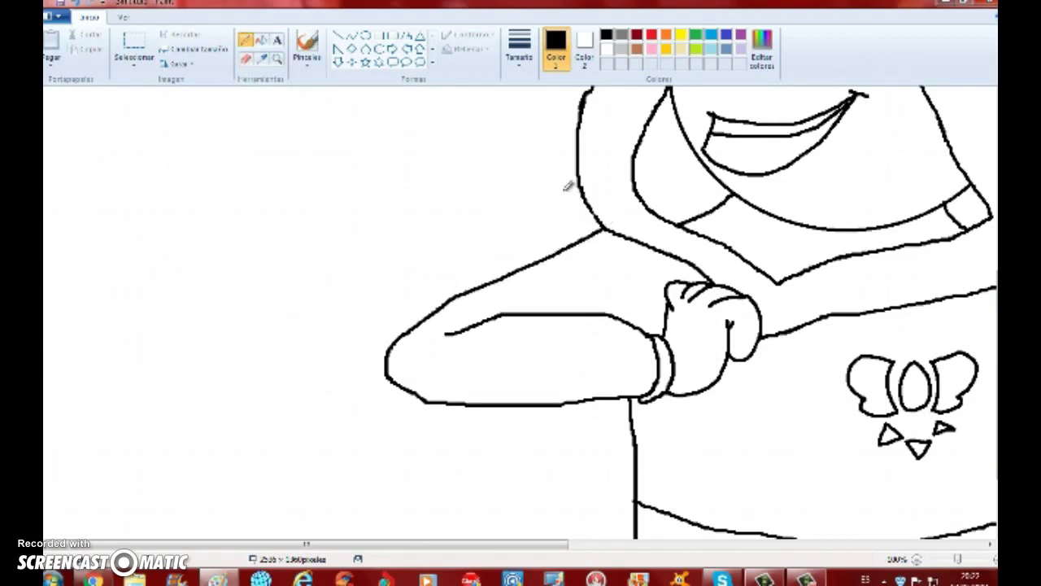
Draw a cape line from the shoulder to the wrist and a jagged torn edge from the fist to the opposite shoulder.
drag(528, 544, 644, 544)
drag(375, 236, 436, 324)
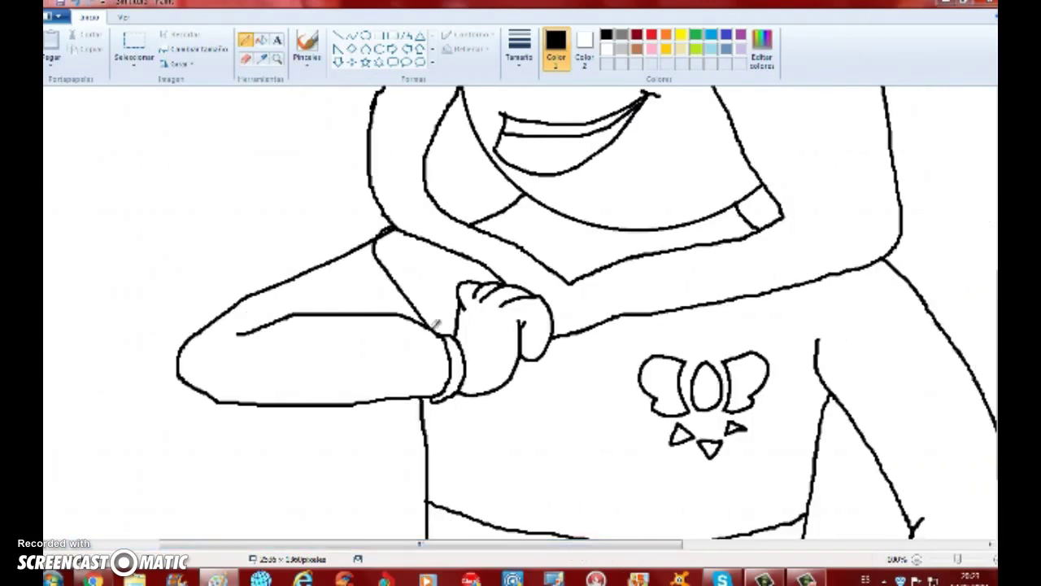
mouse_move(498, 409)
mouse_down()
mouse_move(627, 356)
mouse_move(734, 337)
mouse_move(891, 262)
mouse_up()
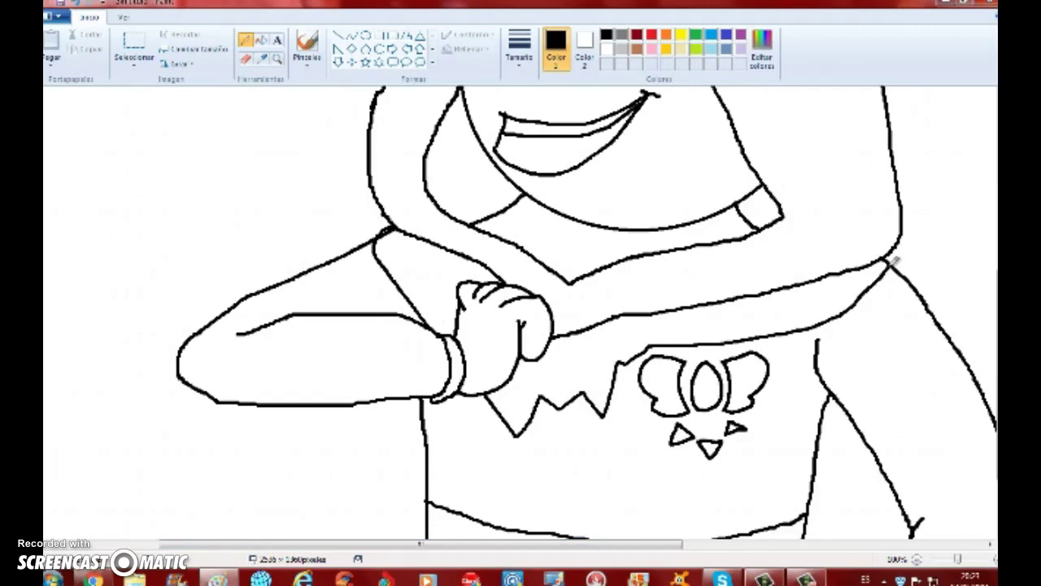
Draw a long wavy cape tail with a curled tip streaming out behind the shoulder.
drag(644, 545, 893, 545)
mouse_move(429, 257)
mouse_down()
mouse_move(881, 352)
mouse_move(688, 353)
mouse_move(510, 376)
mouse_up()
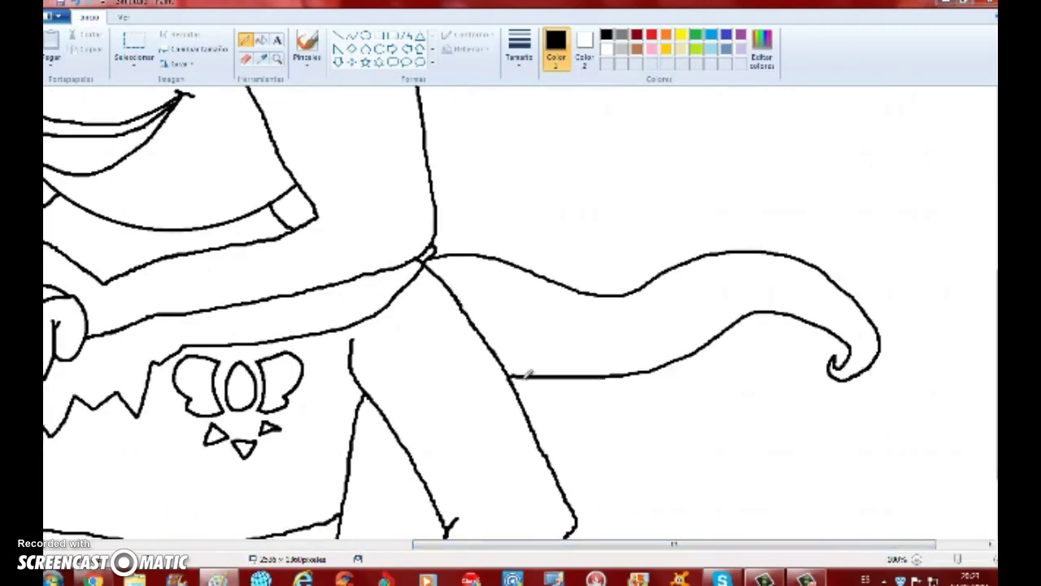
Erase the overlapping lines at the shoulder where the cape tail, hood and arm meet.
click(276, 59)
click(462, 267)
click(440, 236)
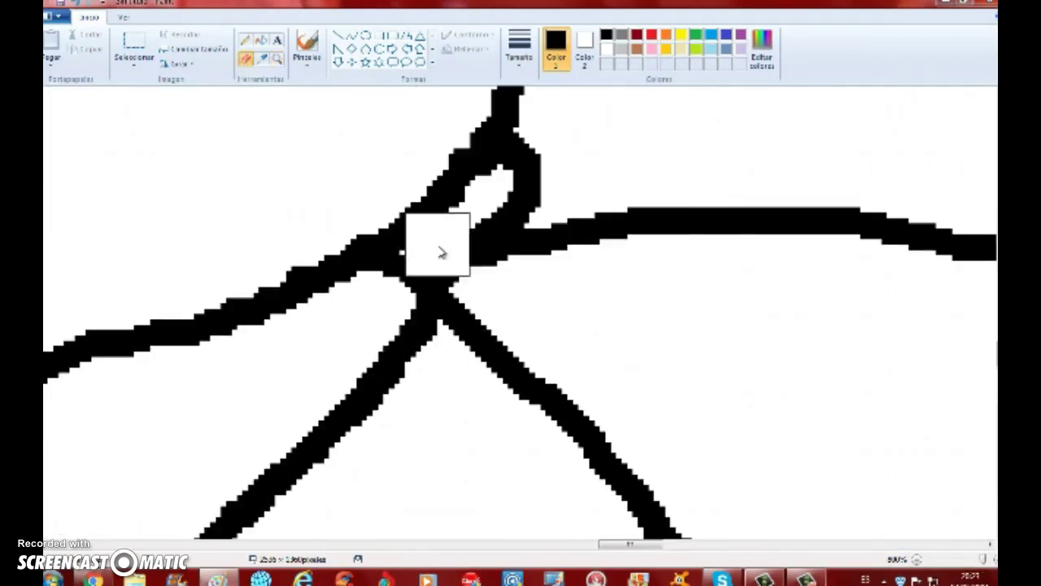
drag(423, 265, 415, 296)
click(917, 560)
click(917, 560)
click(917, 559)
click(917, 560)
click(917, 559)
click(917, 560)
click(917, 560)
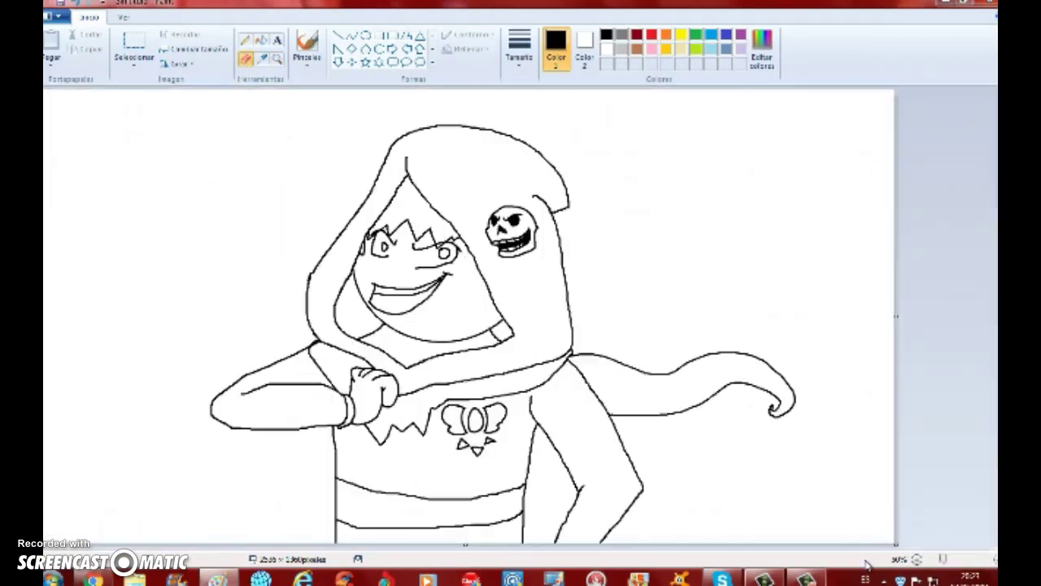
Clean up the line junctions inside the hood and fill the hair patches on both sides of the neck with black.
click(278, 61)
click(315, 323)
click(500, 356)
click(525, 330)
click(524, 325)
click(246, 60)
mouse_move(462, 258)
mouse_down()
mouse_move(398, 271)
mouse_move(448, 267)
mouse_up()
right_click(449, 269)
right_click(446, 282)
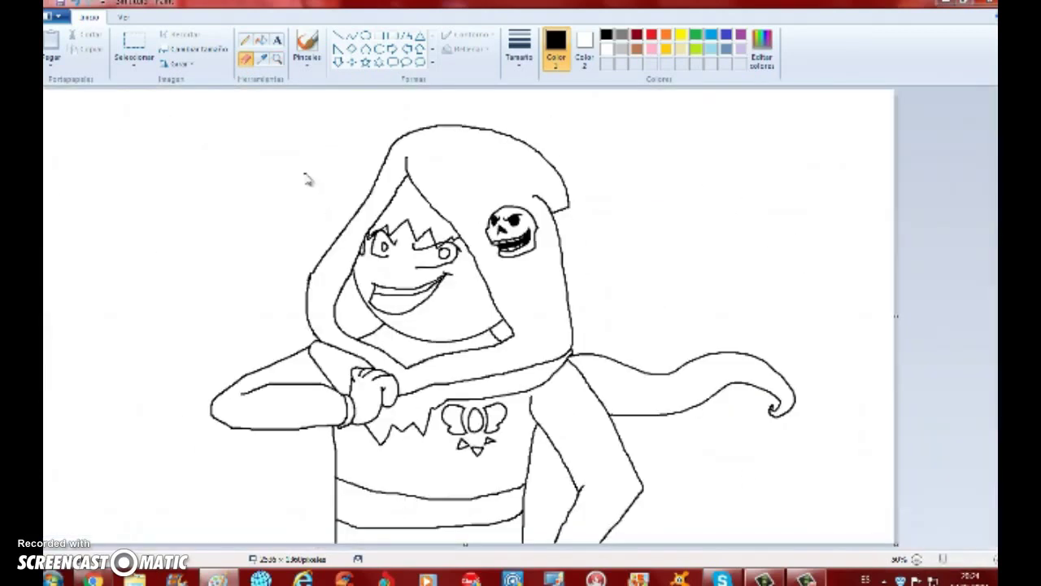
click(259, 45)
click(358, 306)
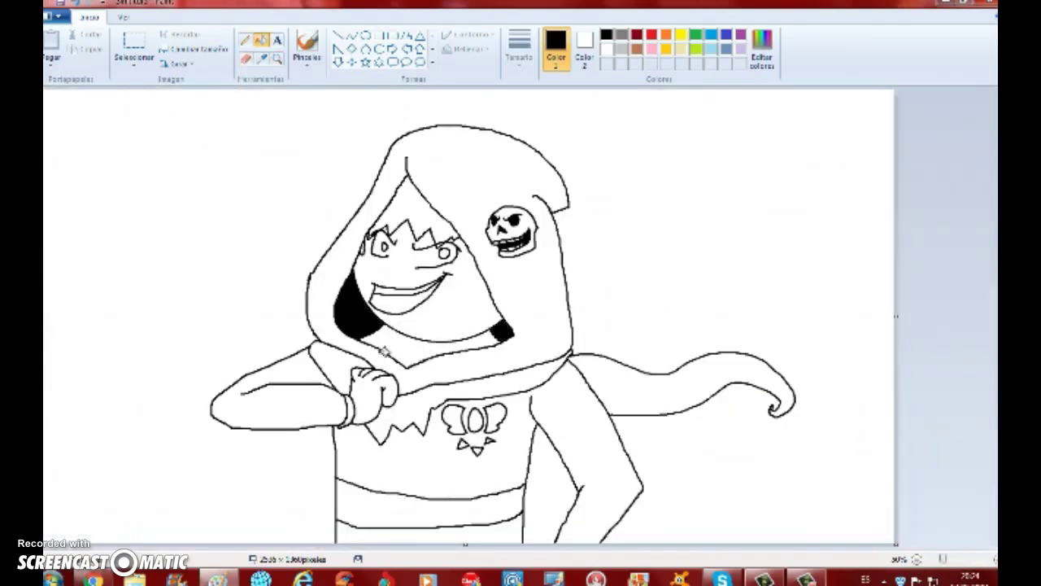
Draw a double-lined band around each upper arm and a line across the elbow of the lowered arm.
click(276, 60)
click(268, 368)
click(426, 365)
click(246, 40)
drag(553, 322, 451, 415)
drag(741, 178, 808, 281)
drag(794, 154, 869, 280)
drag(962, 559, 943, 559)
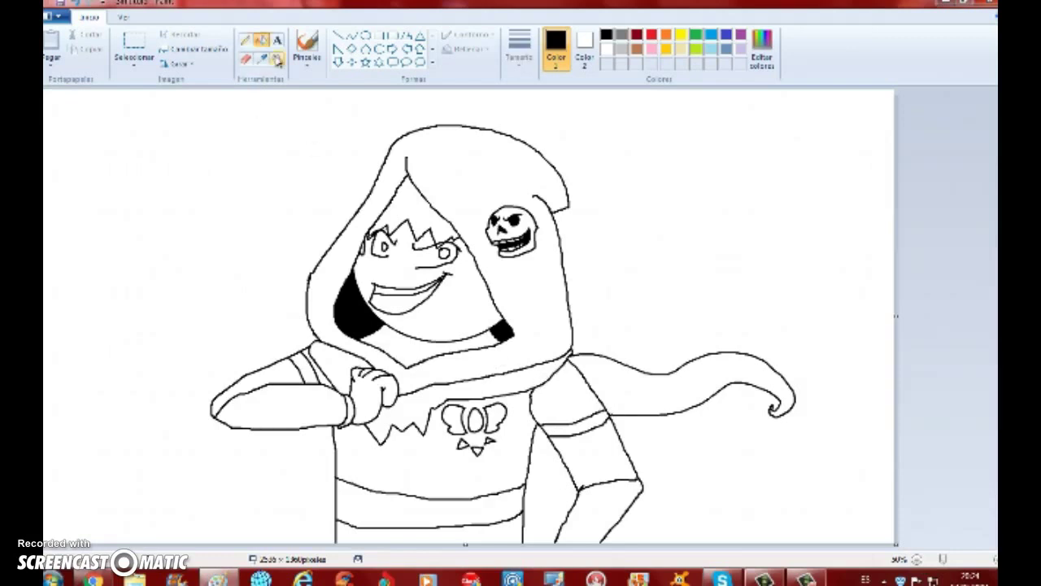
Draw pairs of lengthwise stripe lines along both forearms.
drag(280, 393, 352, 391)
drag(230, 401, 348, 400)
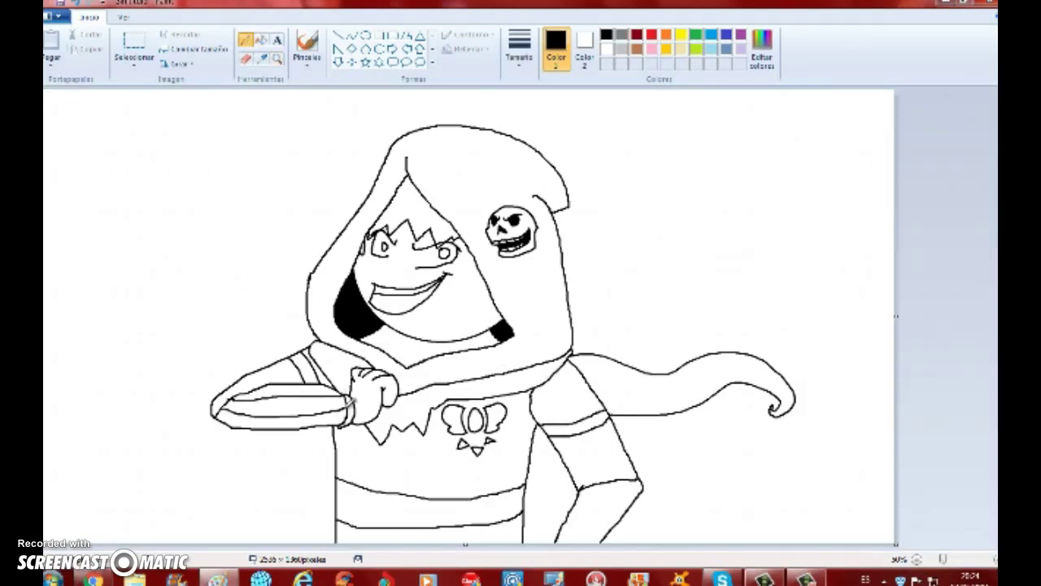
drag(598, 483, 572, 544)
Fill the sleeve sections below the arm bands and the centre forearm stripes with black.
click(261, 39)
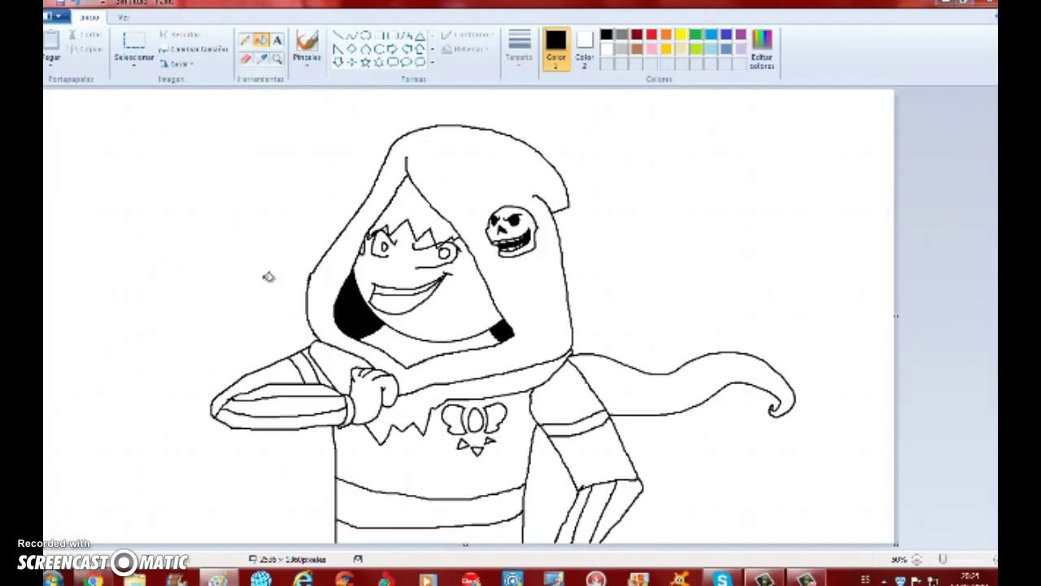
click(281, 407)
click(609, 494)
click(584, 446)
click(277, 371)
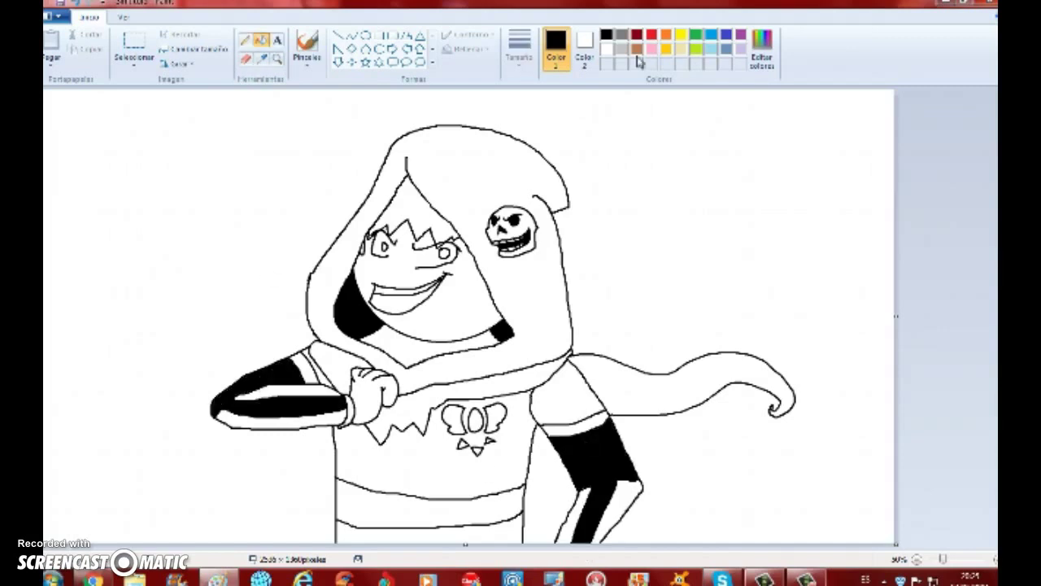
Fill both upper-arm bands and the waist band with yellow.
click(681, 34)
click(574, 425)
click(307, 368)
click(409, 505)
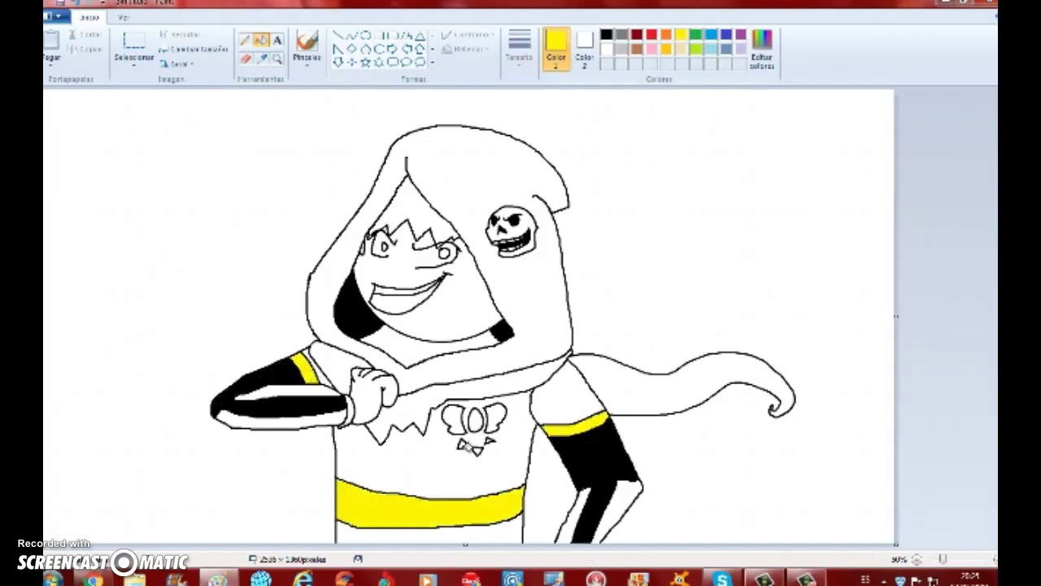
click(682, 50)
click(416, 315)
key(ctrl+z)
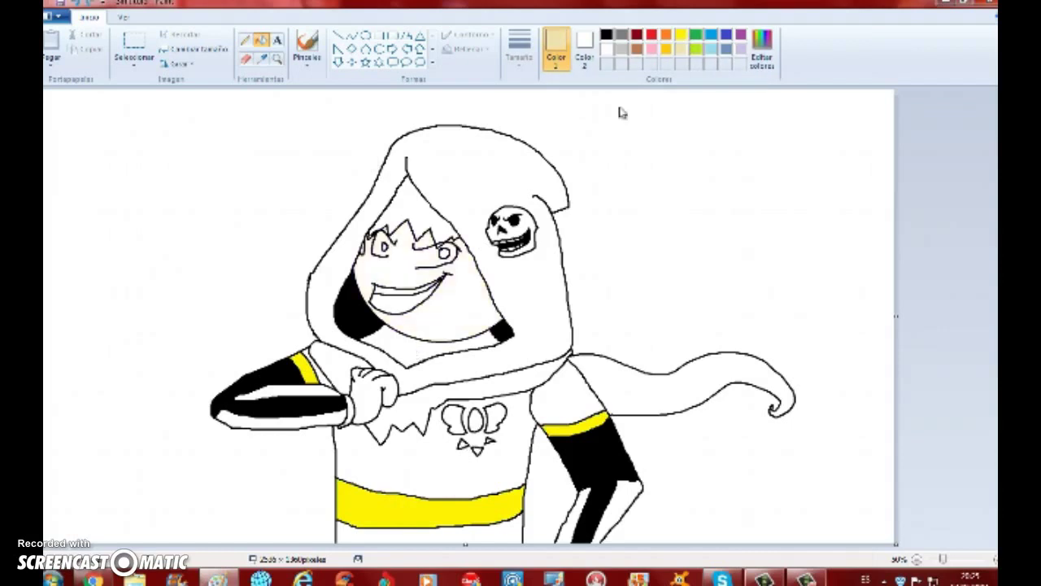
Define a custom peach skin colour and fill the neck with it.
click(762, 49)
click(542, 219)
click(395, 375)
click(407, 343)
Fill the raised fist, the cape tail and the scarf pieces around the neck with red.
click(652, 34)
click(374, 392)
click(683, 380)
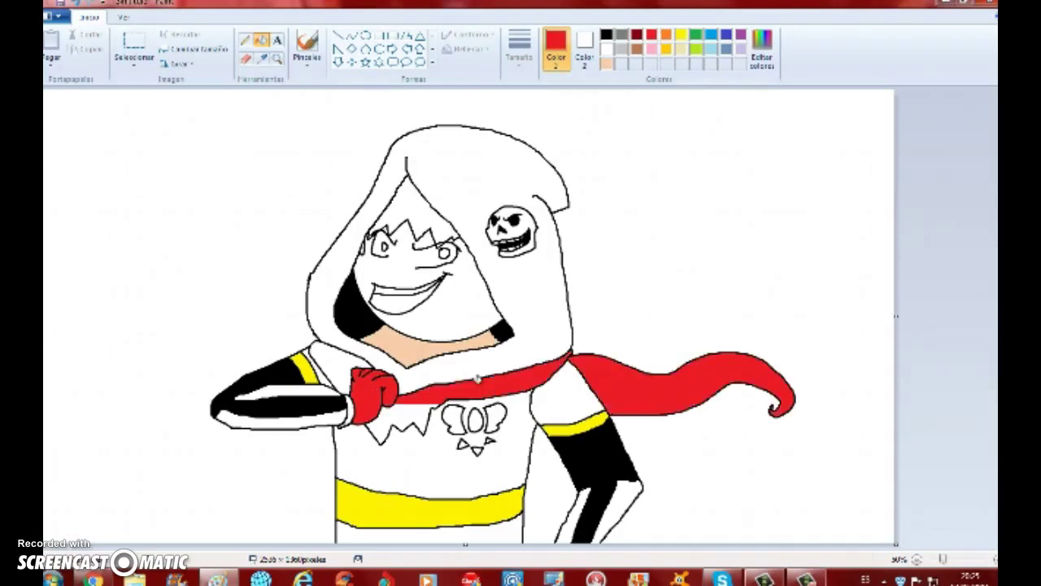
click(406, 423)
click(335, 358)
Fill the glove cuff with yellow and the parts of the chest emblem with red.
click(681, 34)
click(352, 409)
click(652, 34)
click(452, 419)
click(478, 419)
click(500, 415)
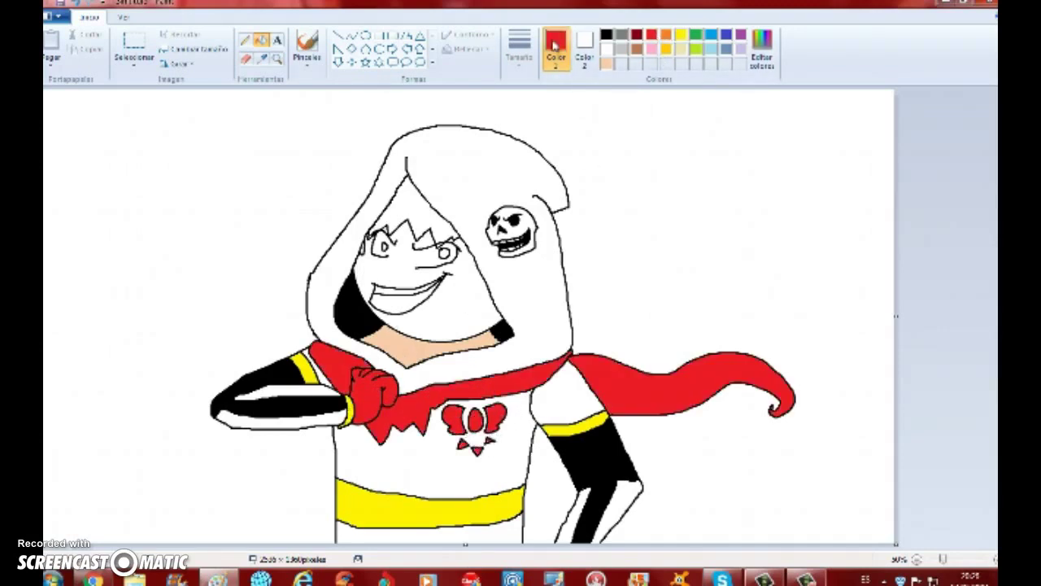
Fill the hair fringe above the eyes with black.
click(606, 34)
click(419, 203)
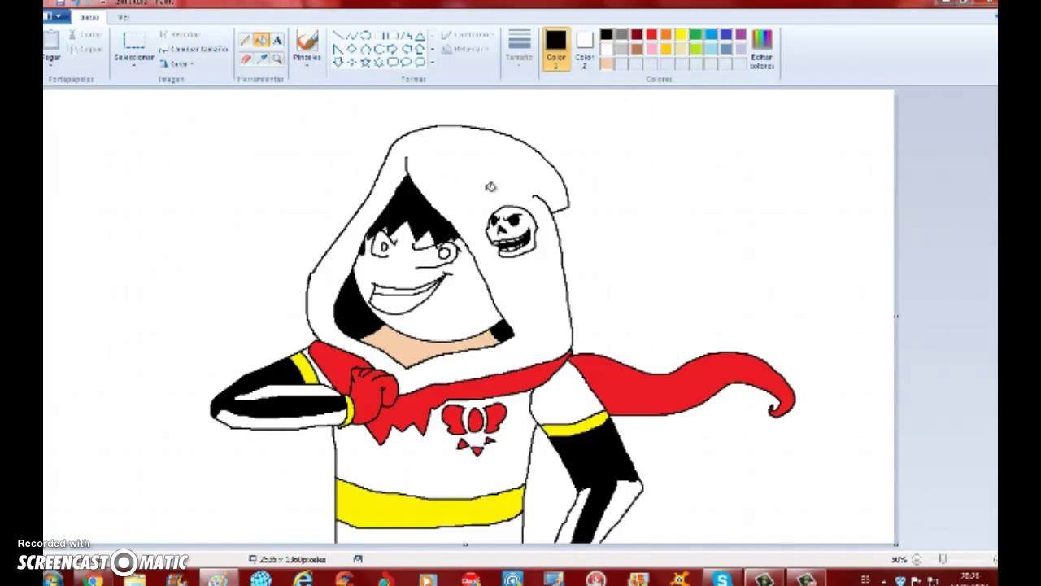
click(440, 245)
Close the open eye outlines with the peach skin colour, then fill the face with it and the pupils with black.
click(540, 293)
click(245, 39)
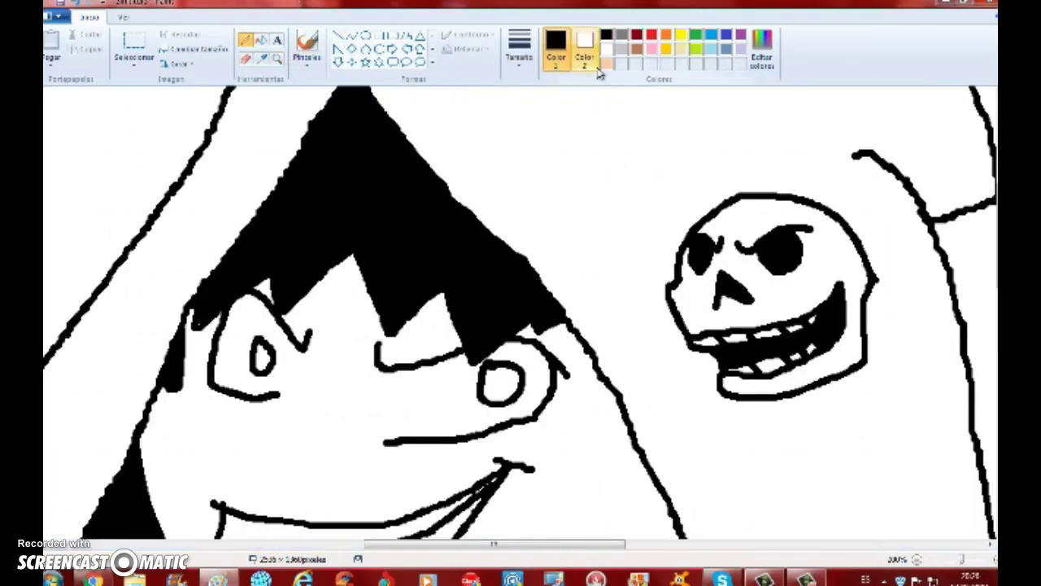
click(606, 63)
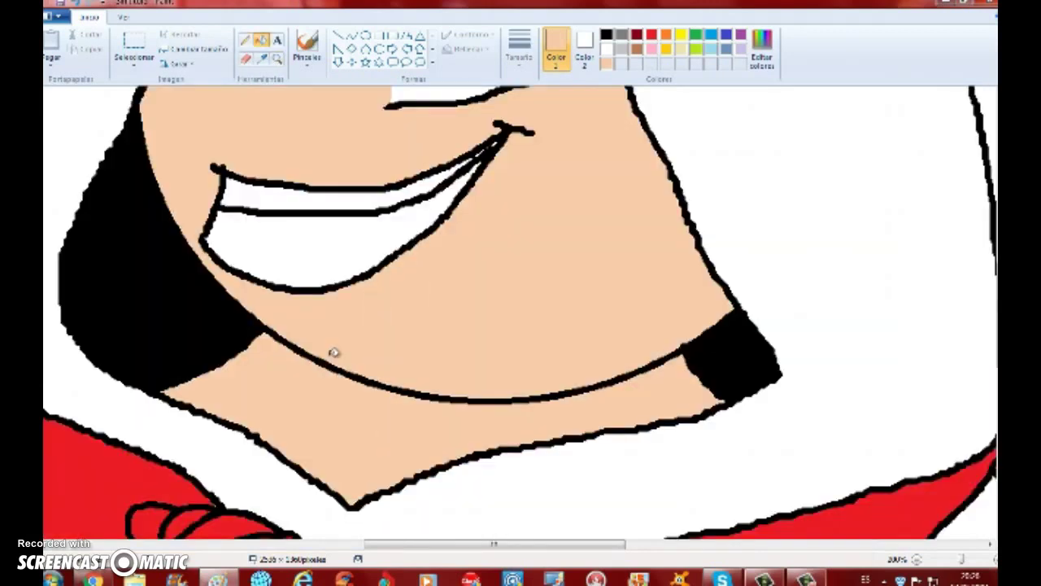
scroll(332, 436, up, 3)
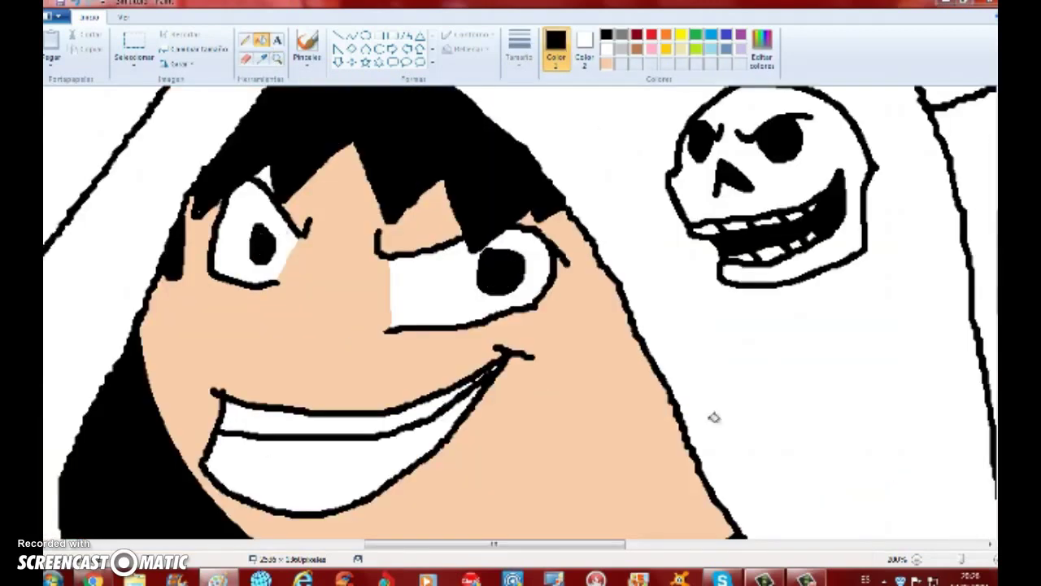
Fill the background around the character with dark grey.
scroll(714, 417, down, 3)
click(917, 559)
click(917, 559)
click(624, 35)
click(724, 285)
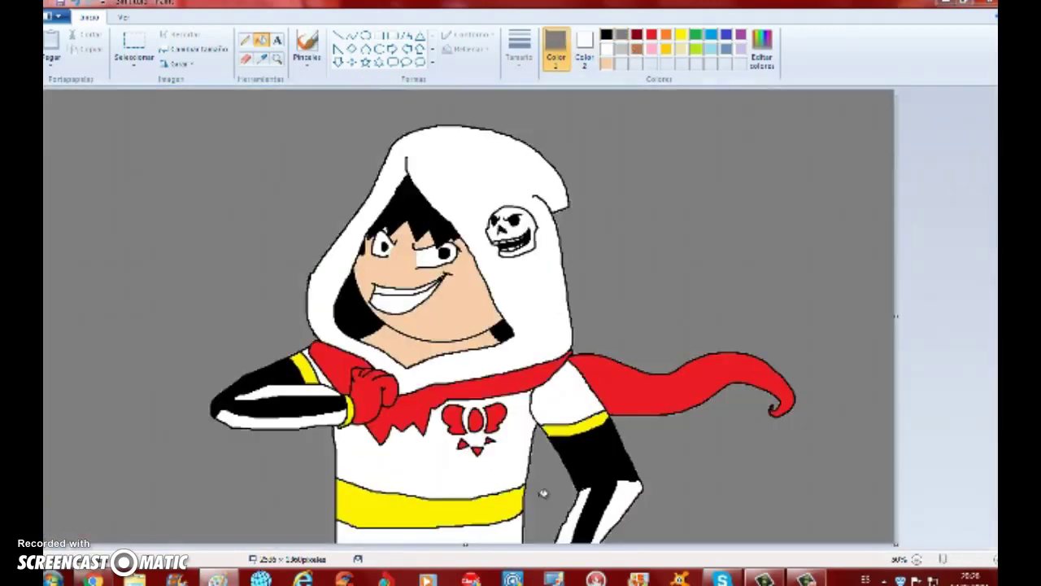
Add the white title "POLAREKT" in bold Rockwell Extra Bold with a transparent background beside the hood.
click(277, 39)
drag(54, 92, 895, 298)
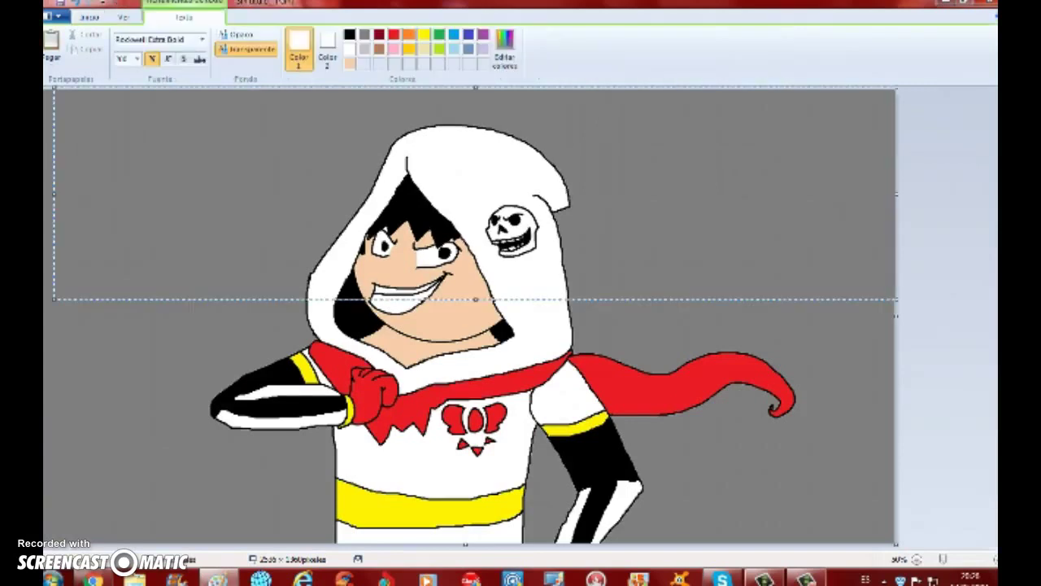
text(p)
key(BackSpace)
click(138, 64)
click(135, 242)
text(POLAREKT)
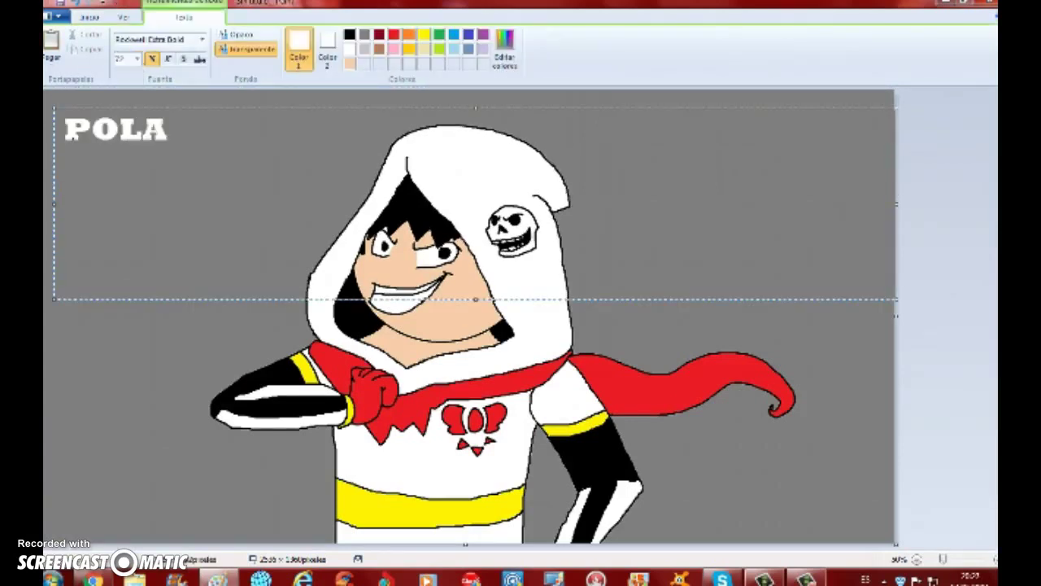
Move the title down closer to the hood and fill the white gap it leaves with the background grey.
click(89, 17)
click(140, 46)
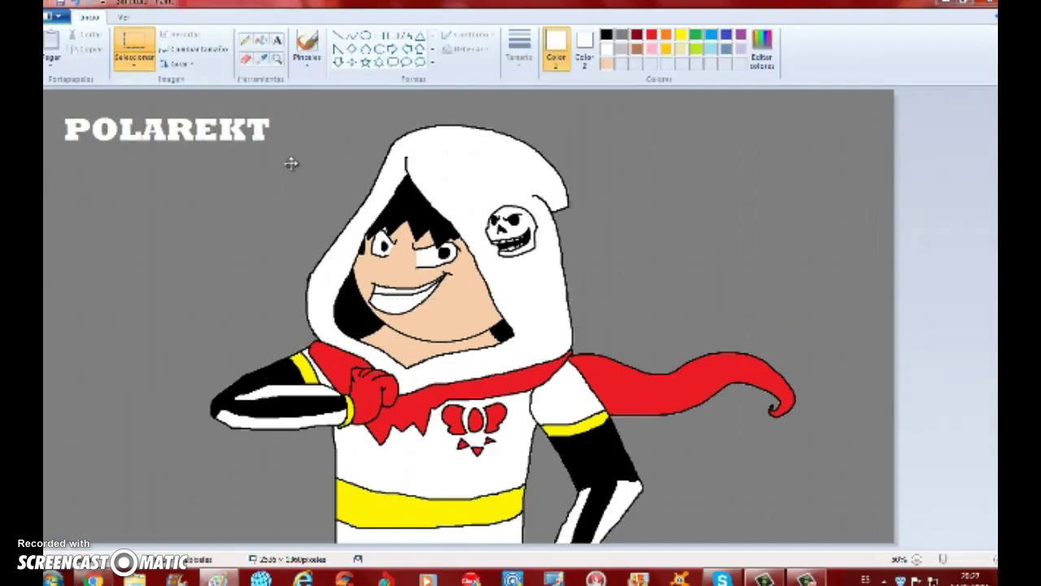
drag(291, 163, 57, 114)
drag(221, 137, 286, 178)
click(264, 44)
click(271, 128)
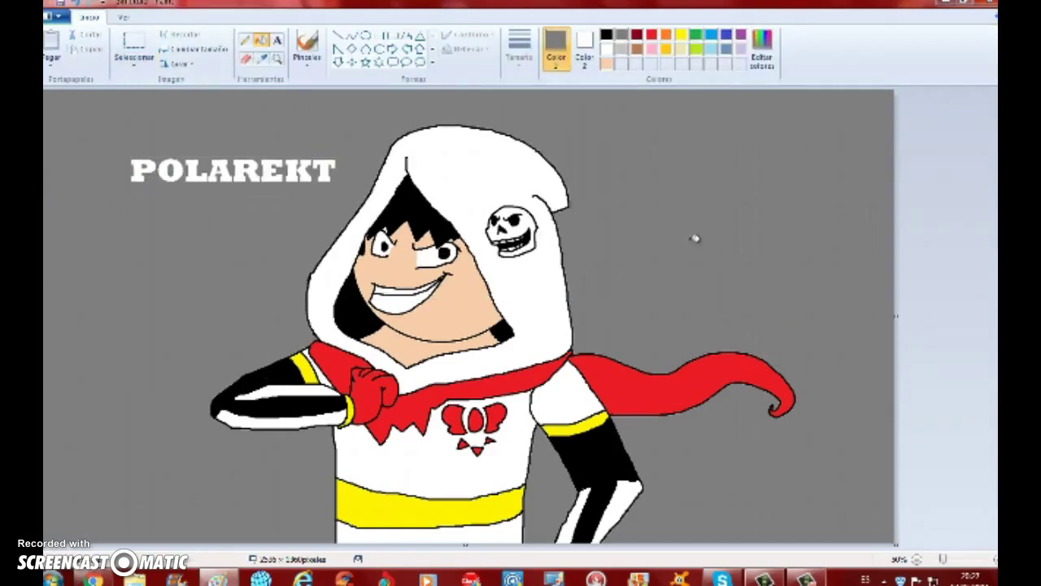